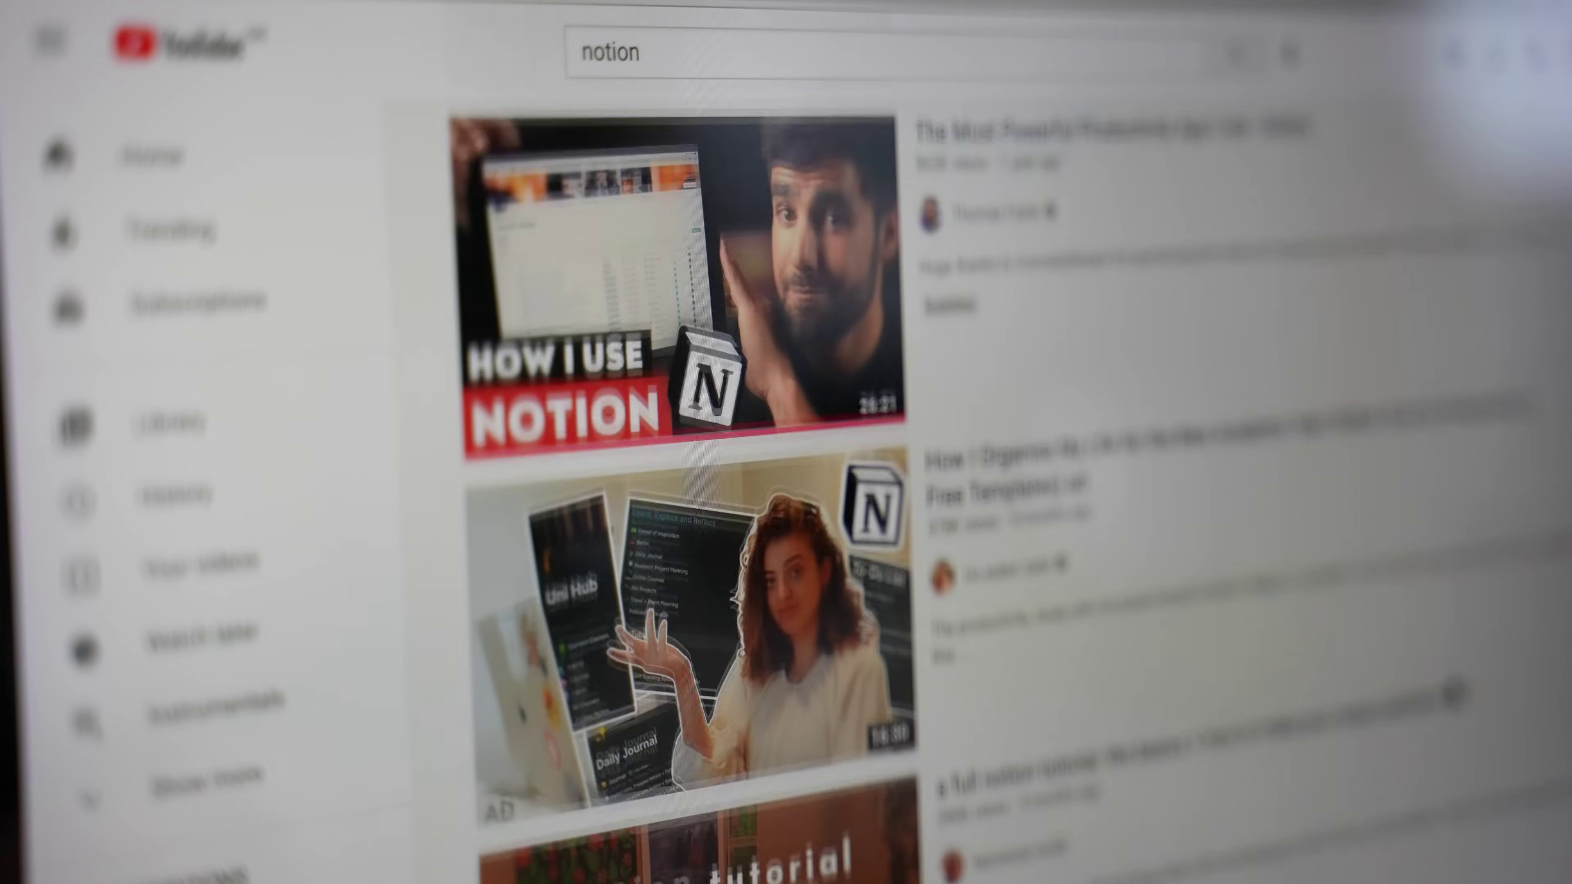
pyautogui.scroll(-5, 681, 495)
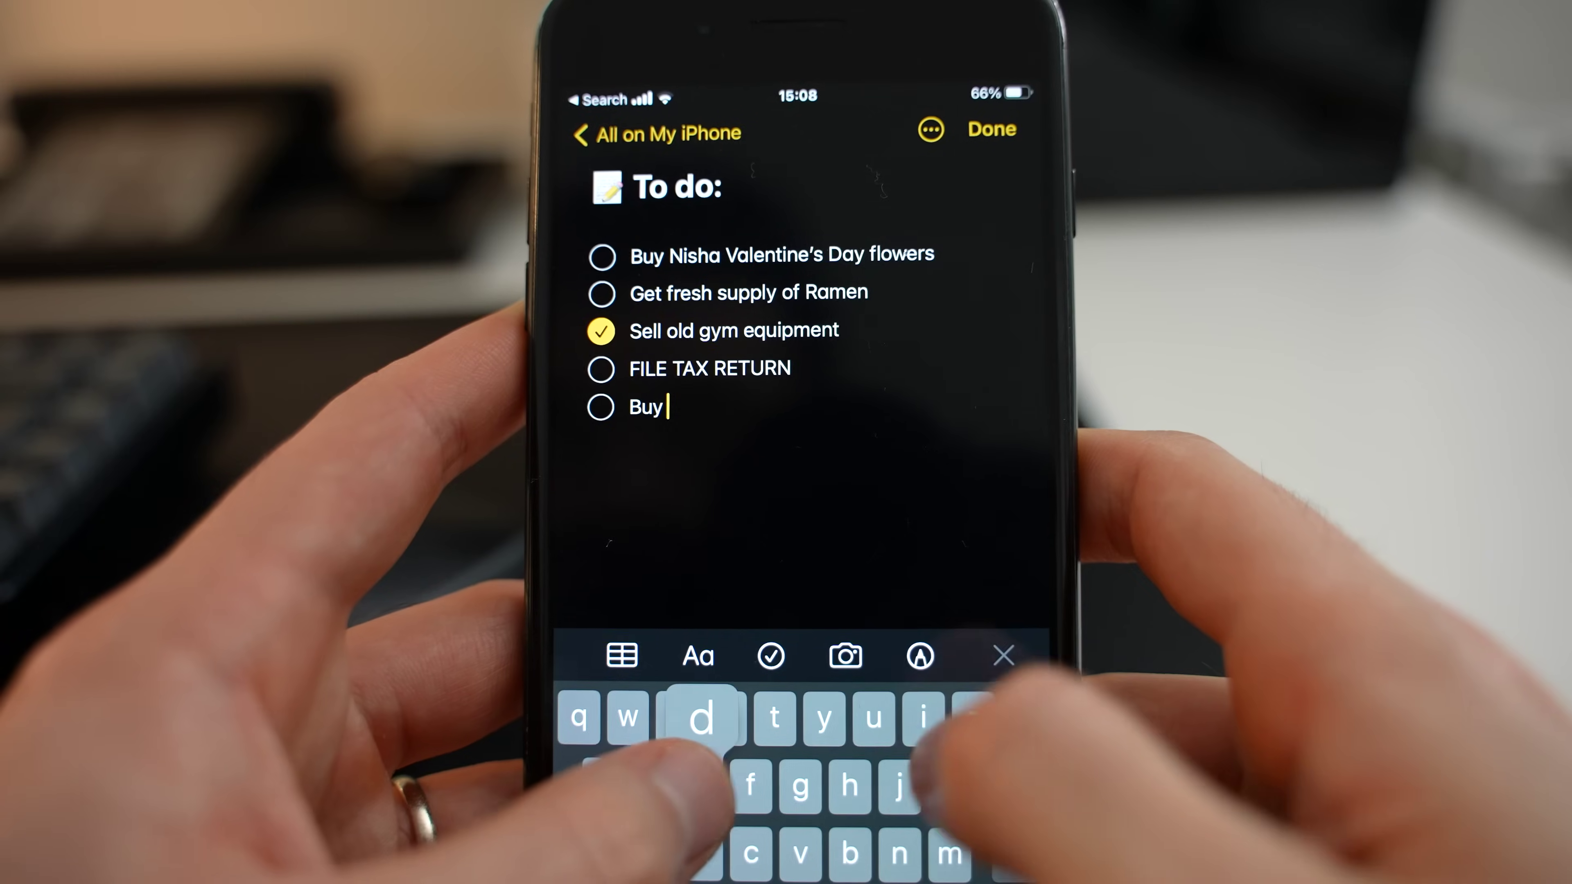
# Add an unchecked 'Buy dogecoin' item under FILE TAX RETURN in the To do checklist
pyautogui.write('dogeco')
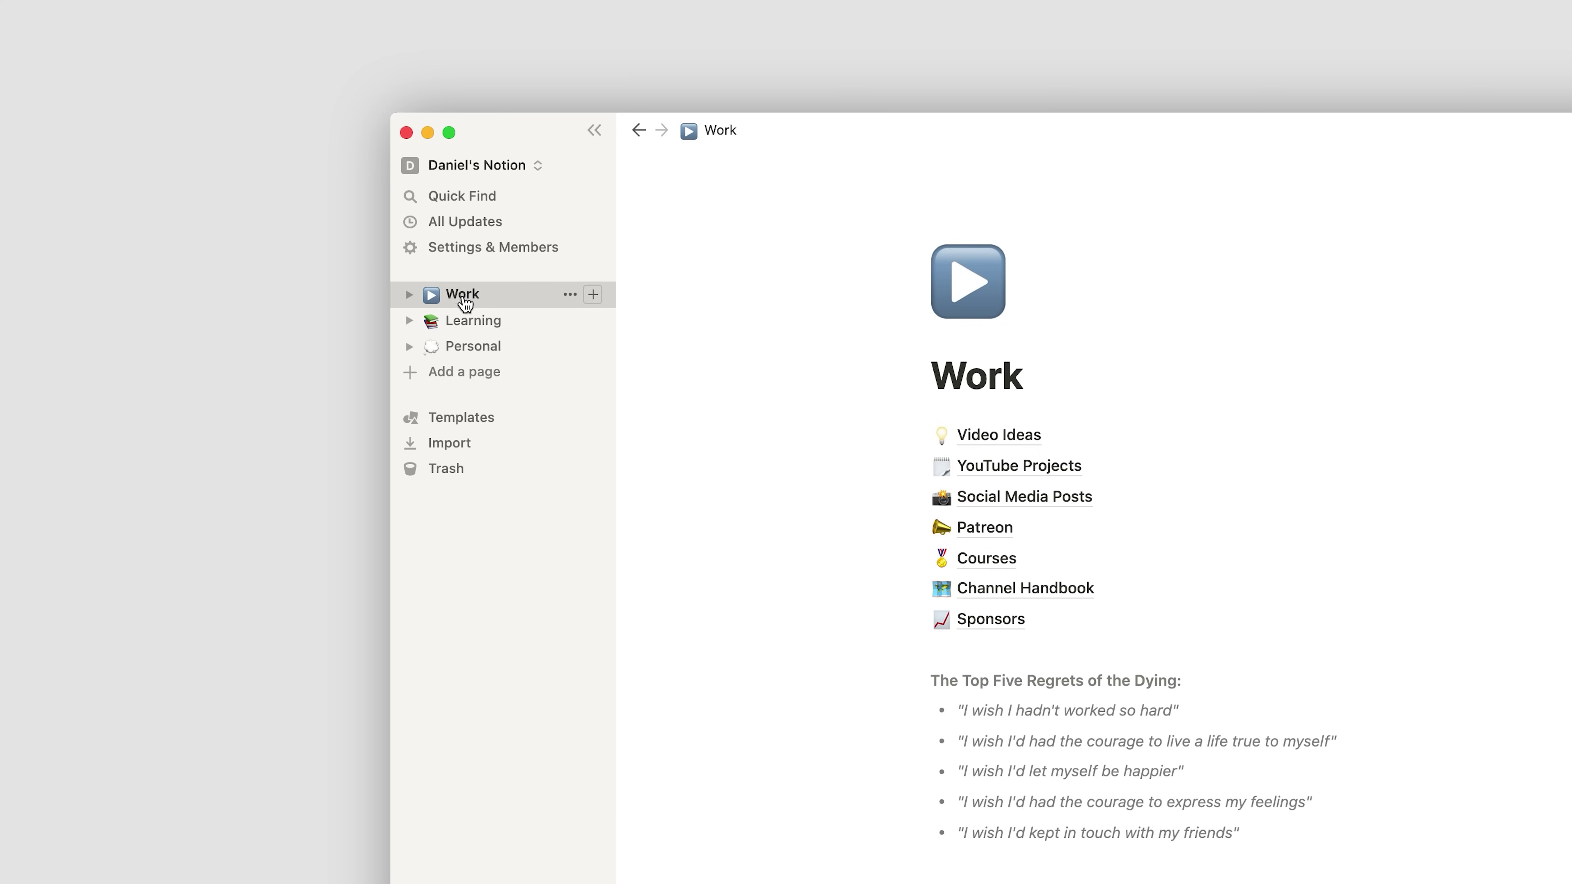
# Expand and collapse Work and Learning in the sidebar, then open Personal and expand its sub-pages
pyautogui.click(409, 294)
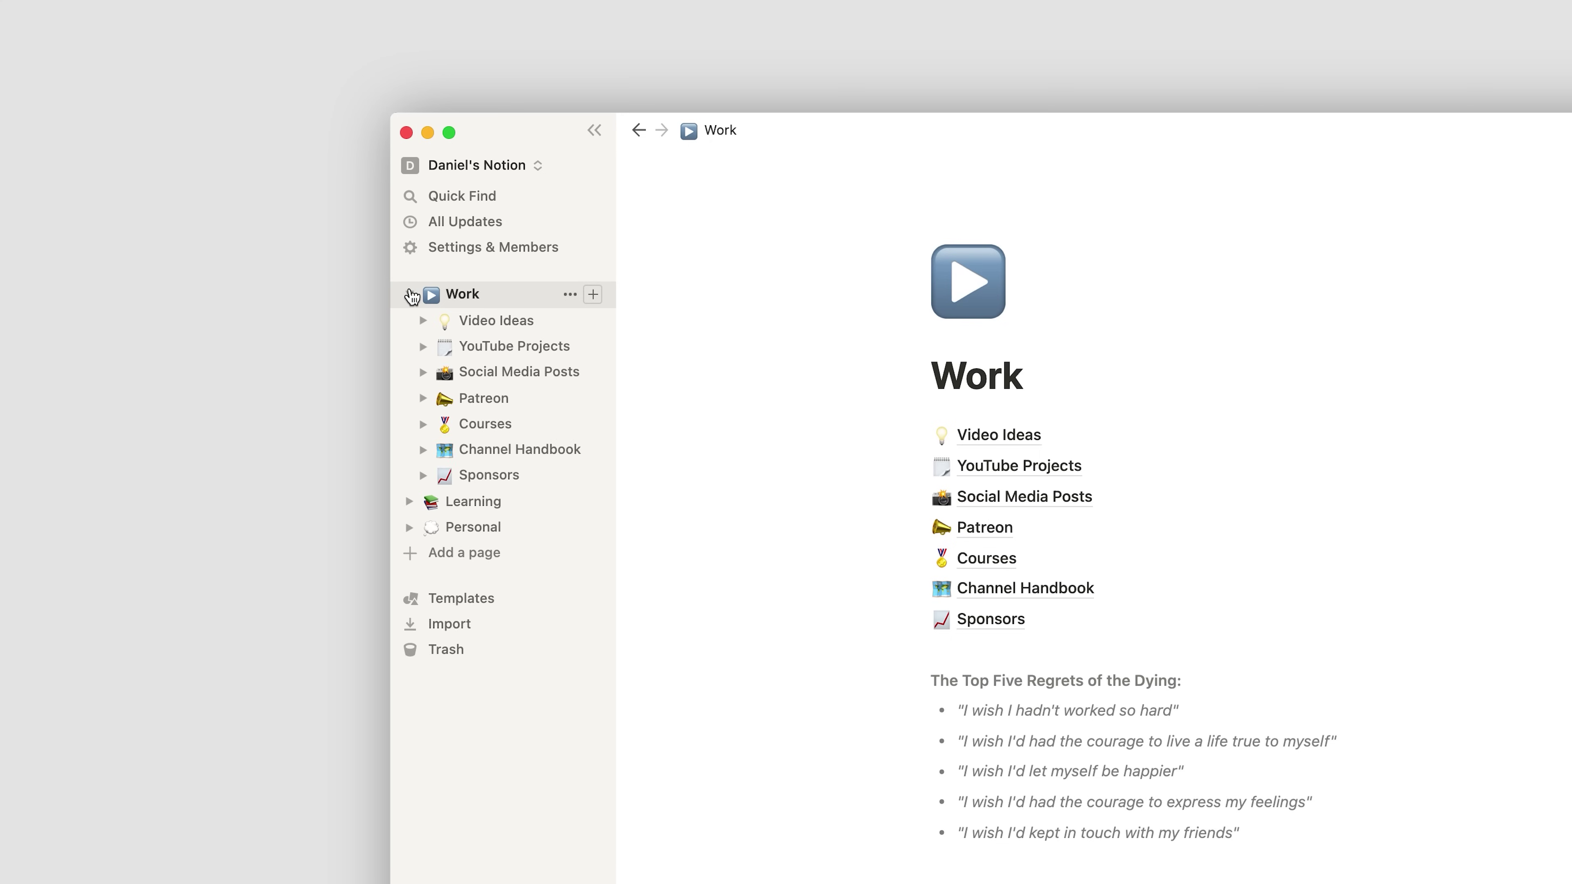
pyautogui.click(409, 294)
pyautogui.click(457, 327)
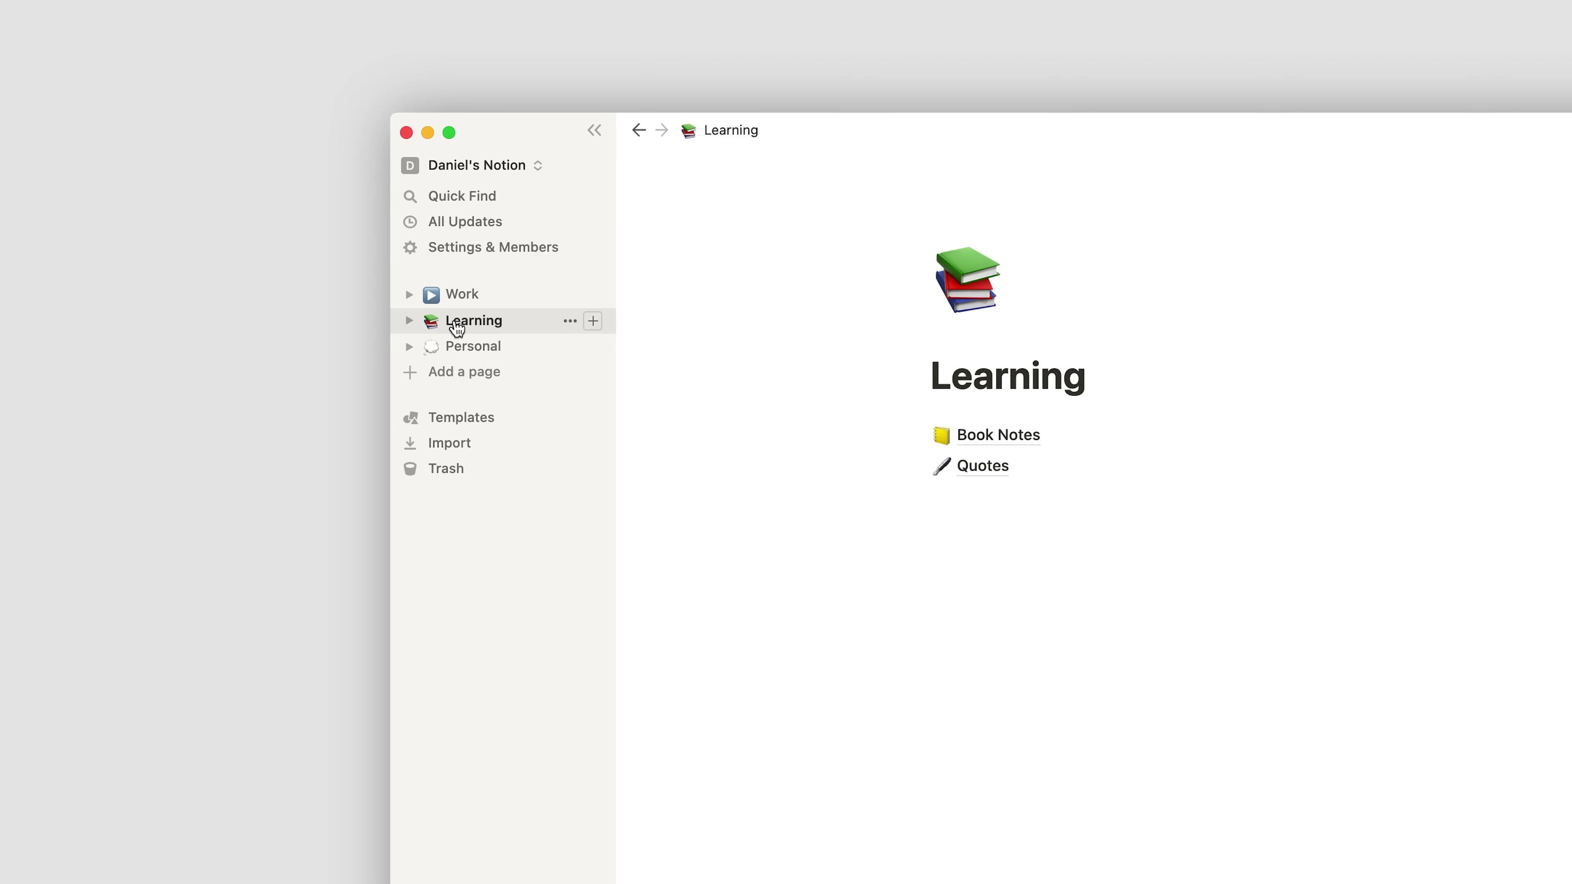
pyautogui.click(409, 321)
pyautogui.click(408, 322)
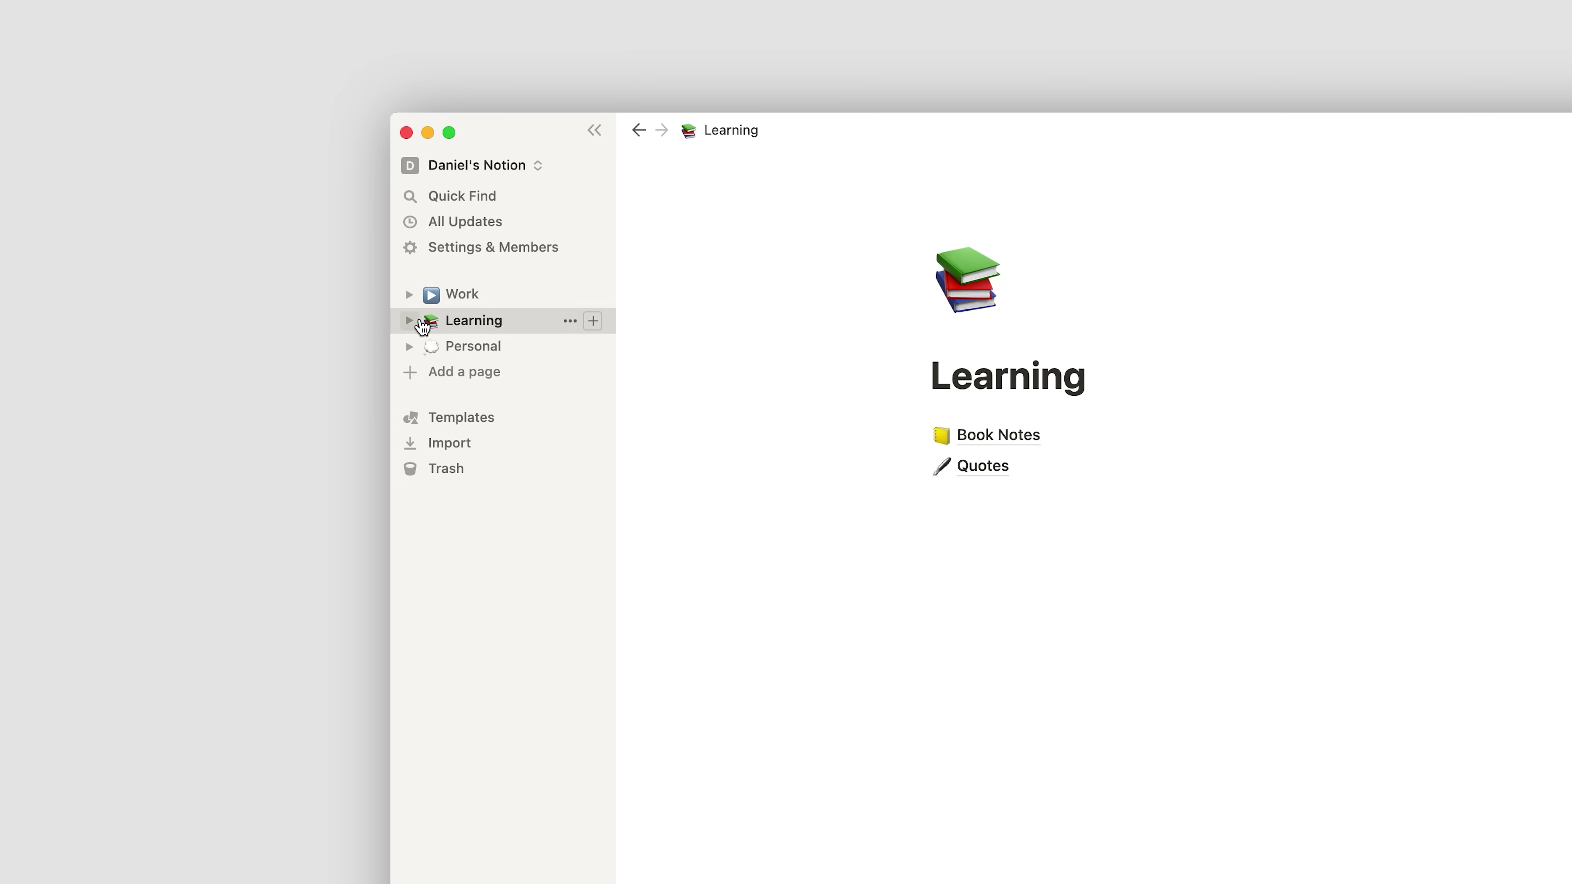
pyautogui.click(463, 357)
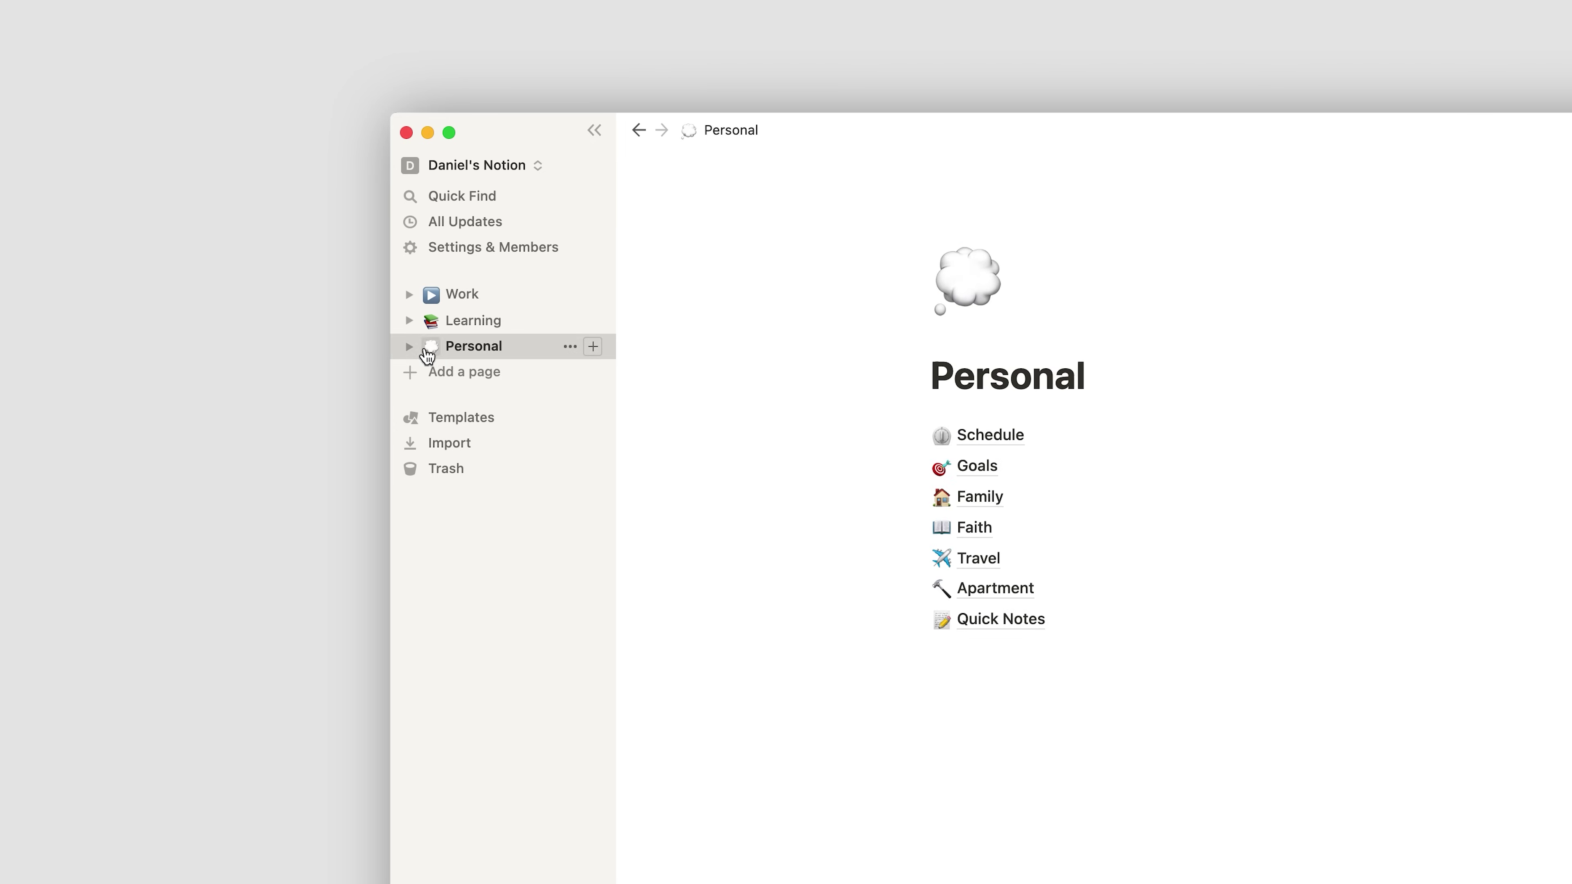
pyautogui.click(409, 347)
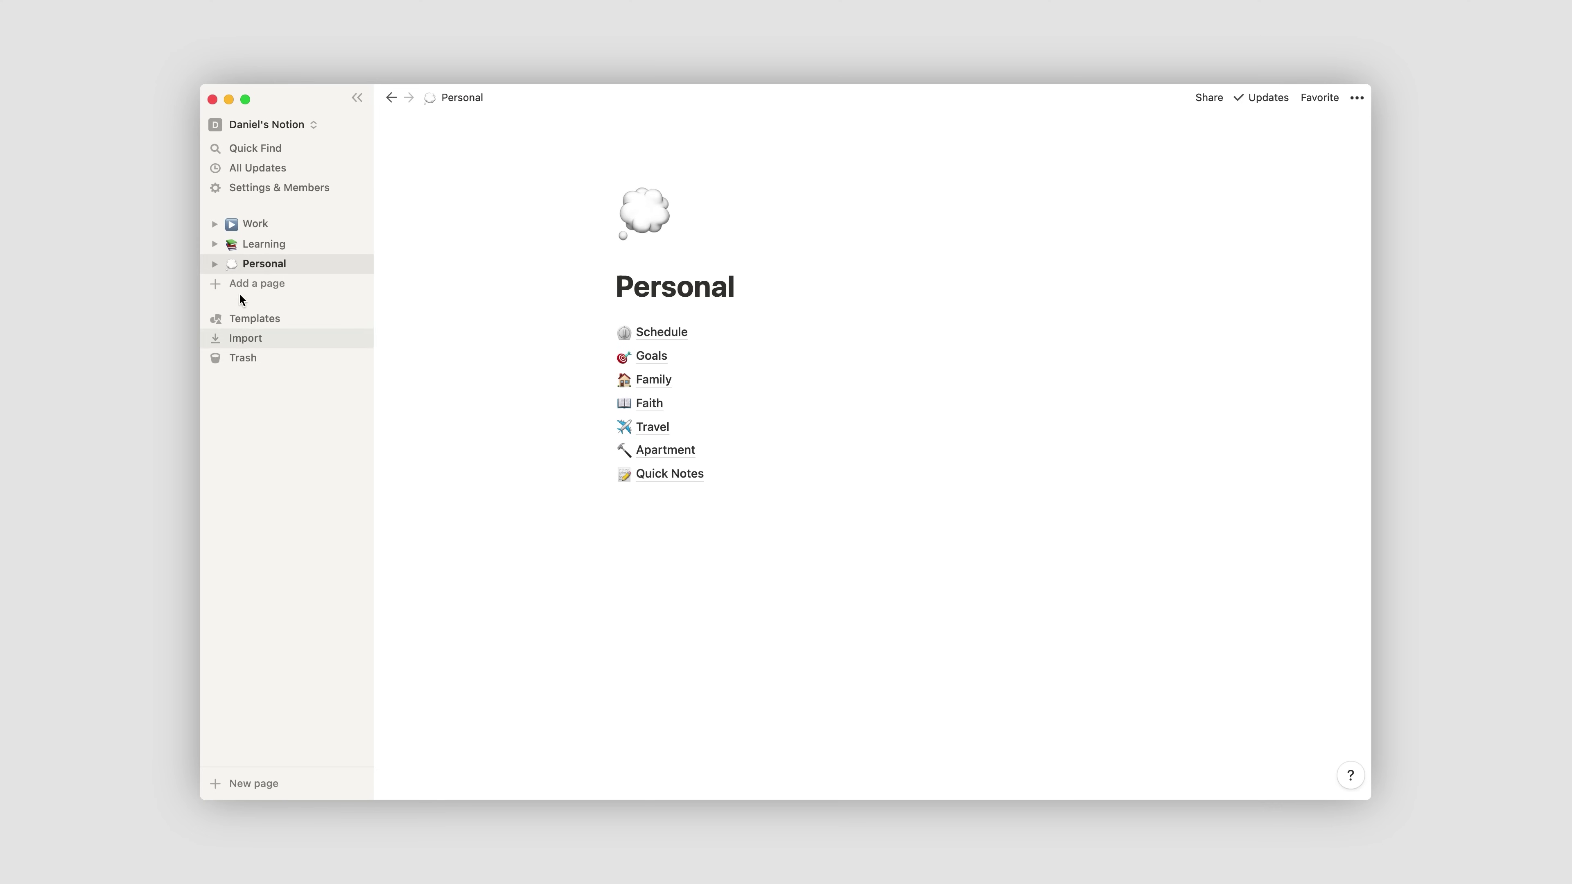
# Open Work, expand its sub-pages and browse Video Ideas, toggling the MY NOTION SETUP section
pyautogui.click(230, 225)
pyautogui.click(215, 224)
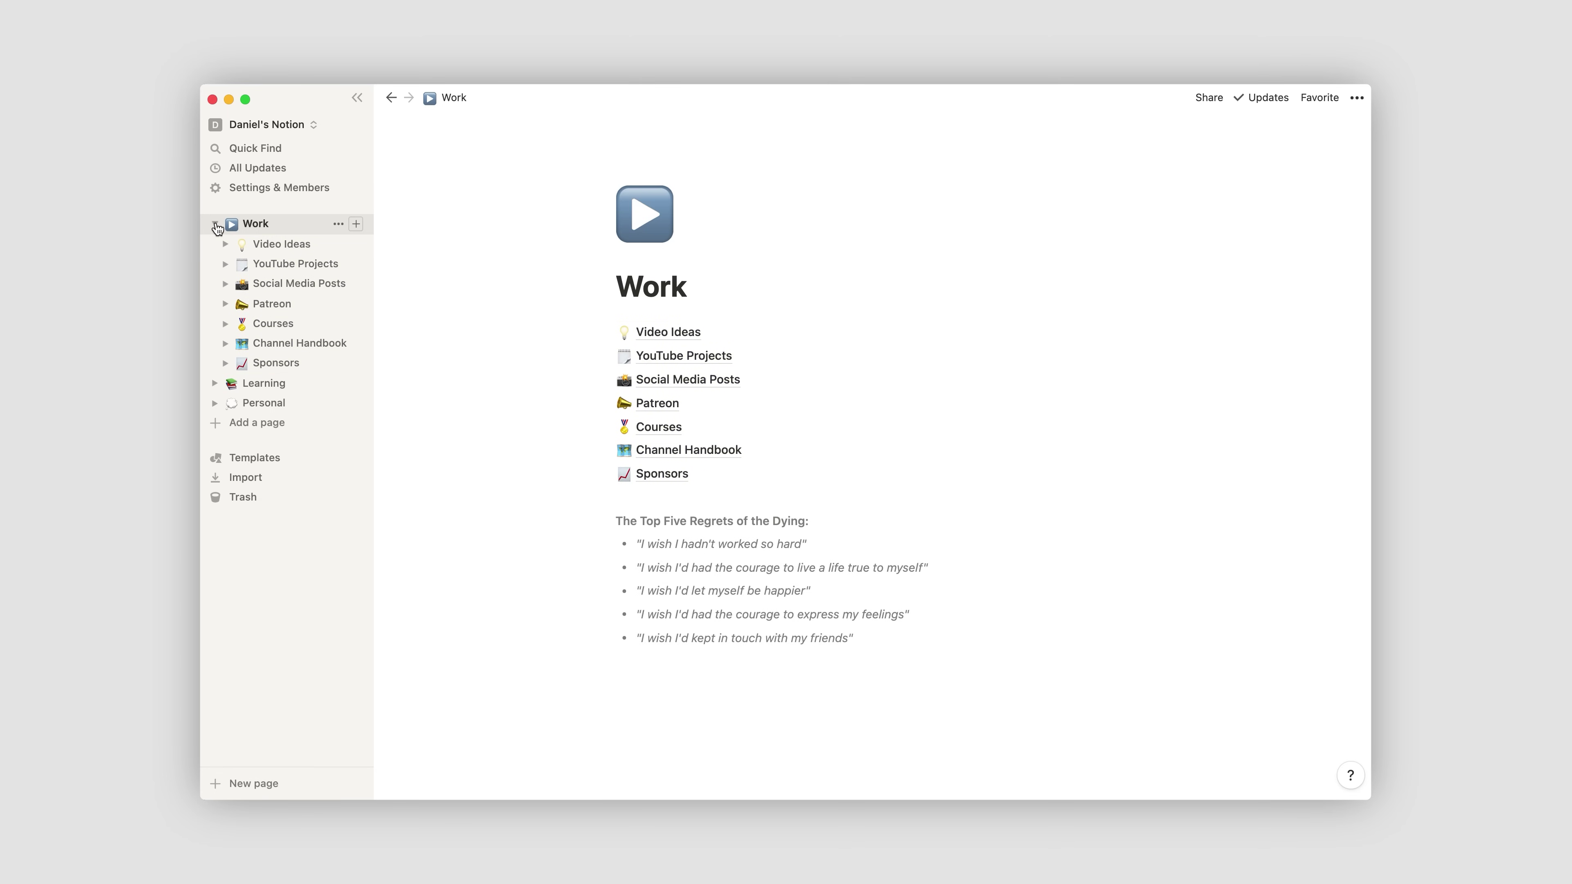
pyautogui.click(687, 335)
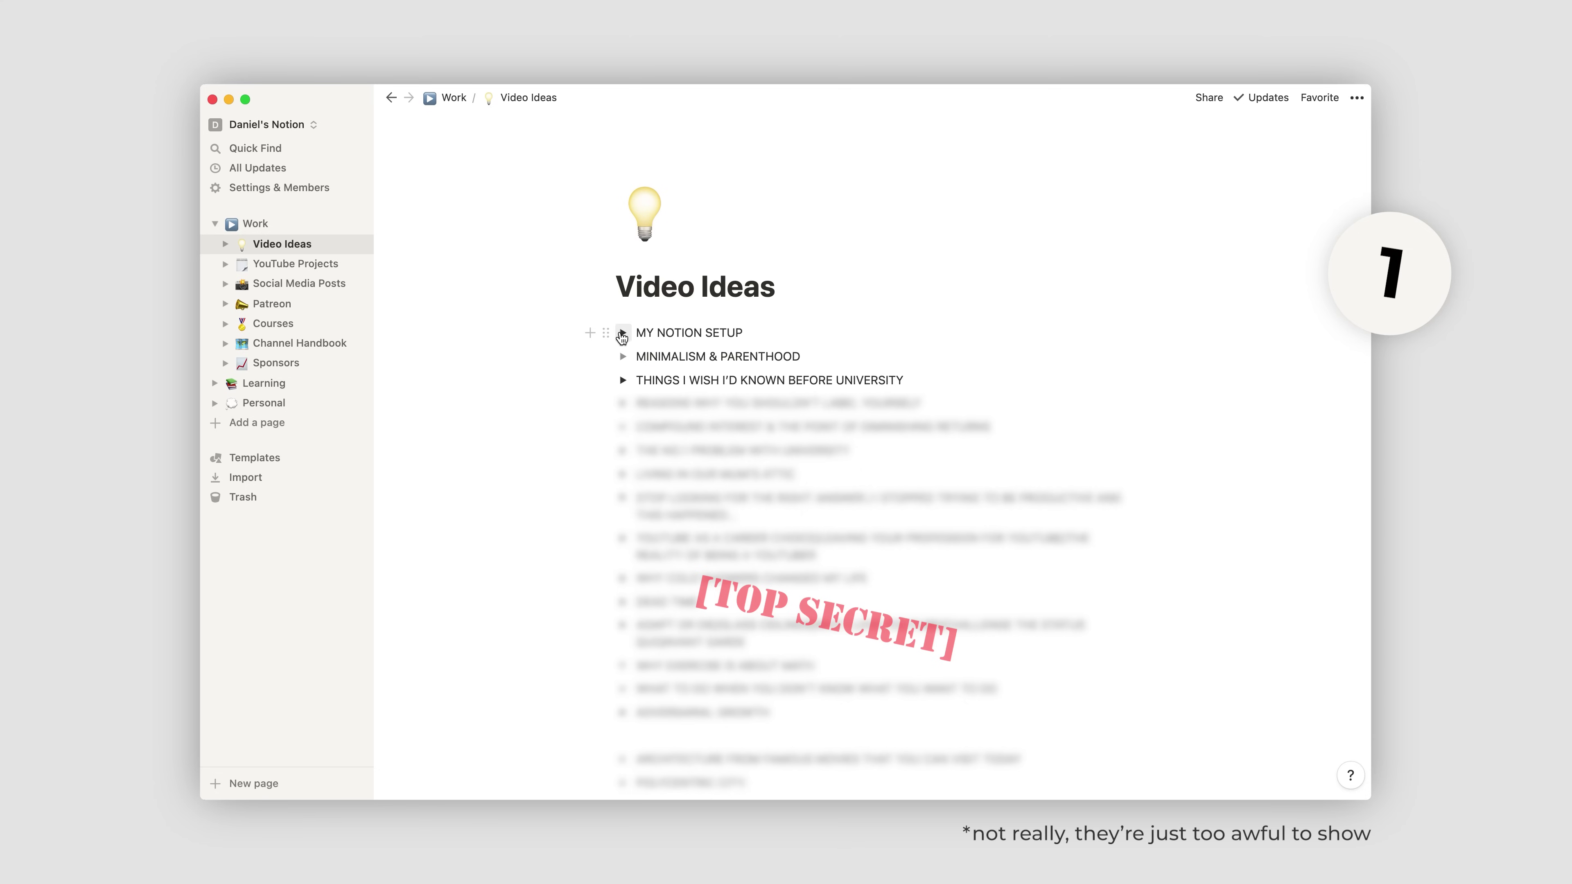
pyautogui.click(621, 334)
pyautogui.click(622, 334)
pyautogui.click(279, 223)
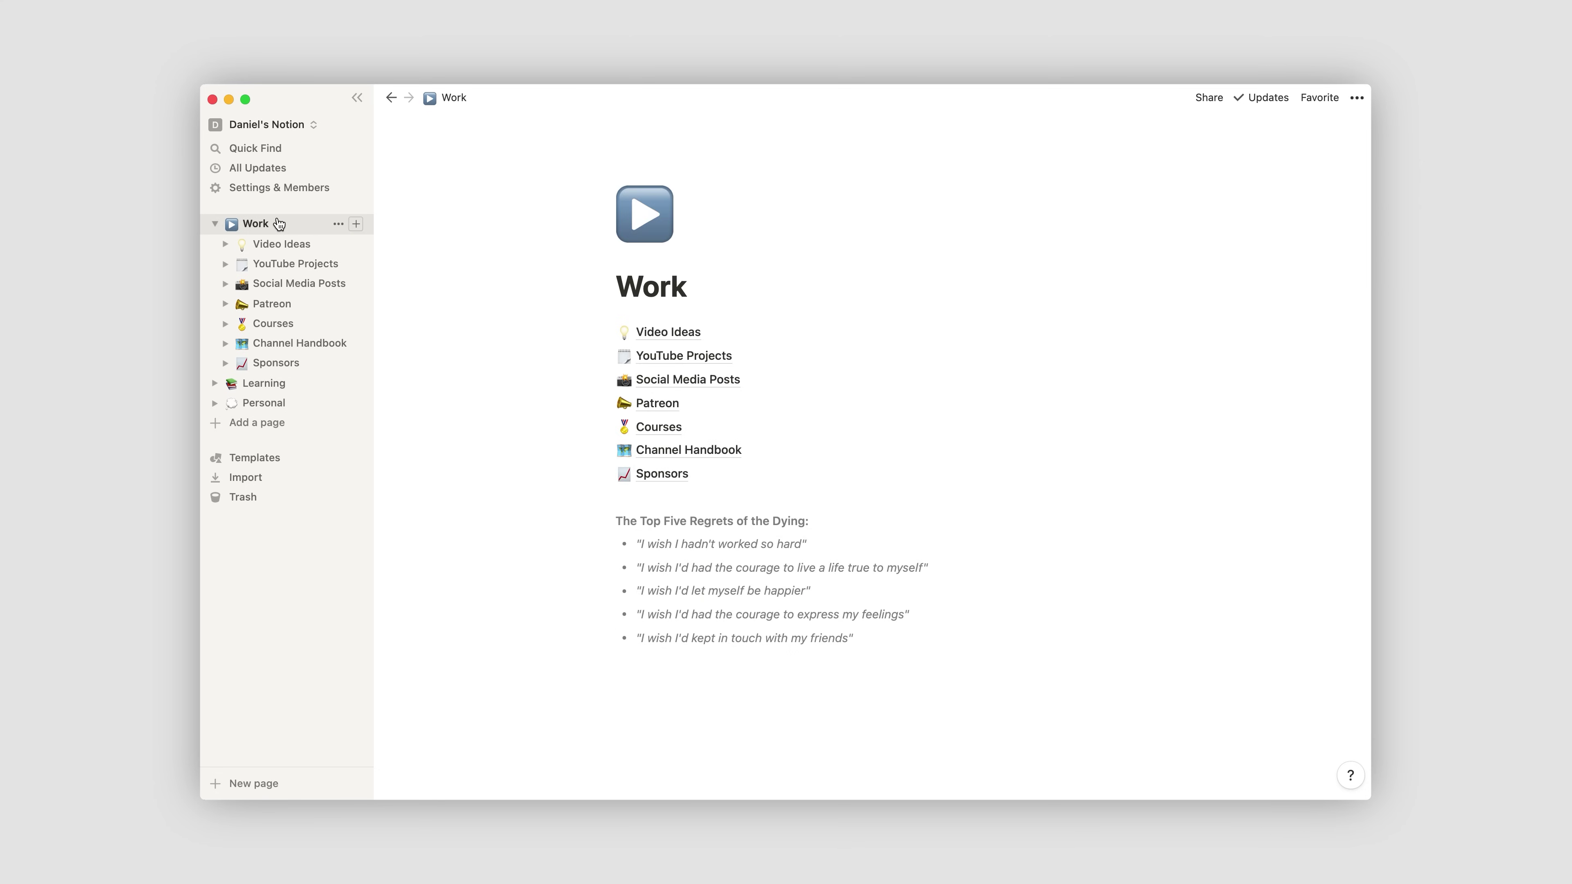
# View the YouTube Projects, Channel Handbook and Sponsors pages, returning to Work after each
pyautogui.click(290, 264)
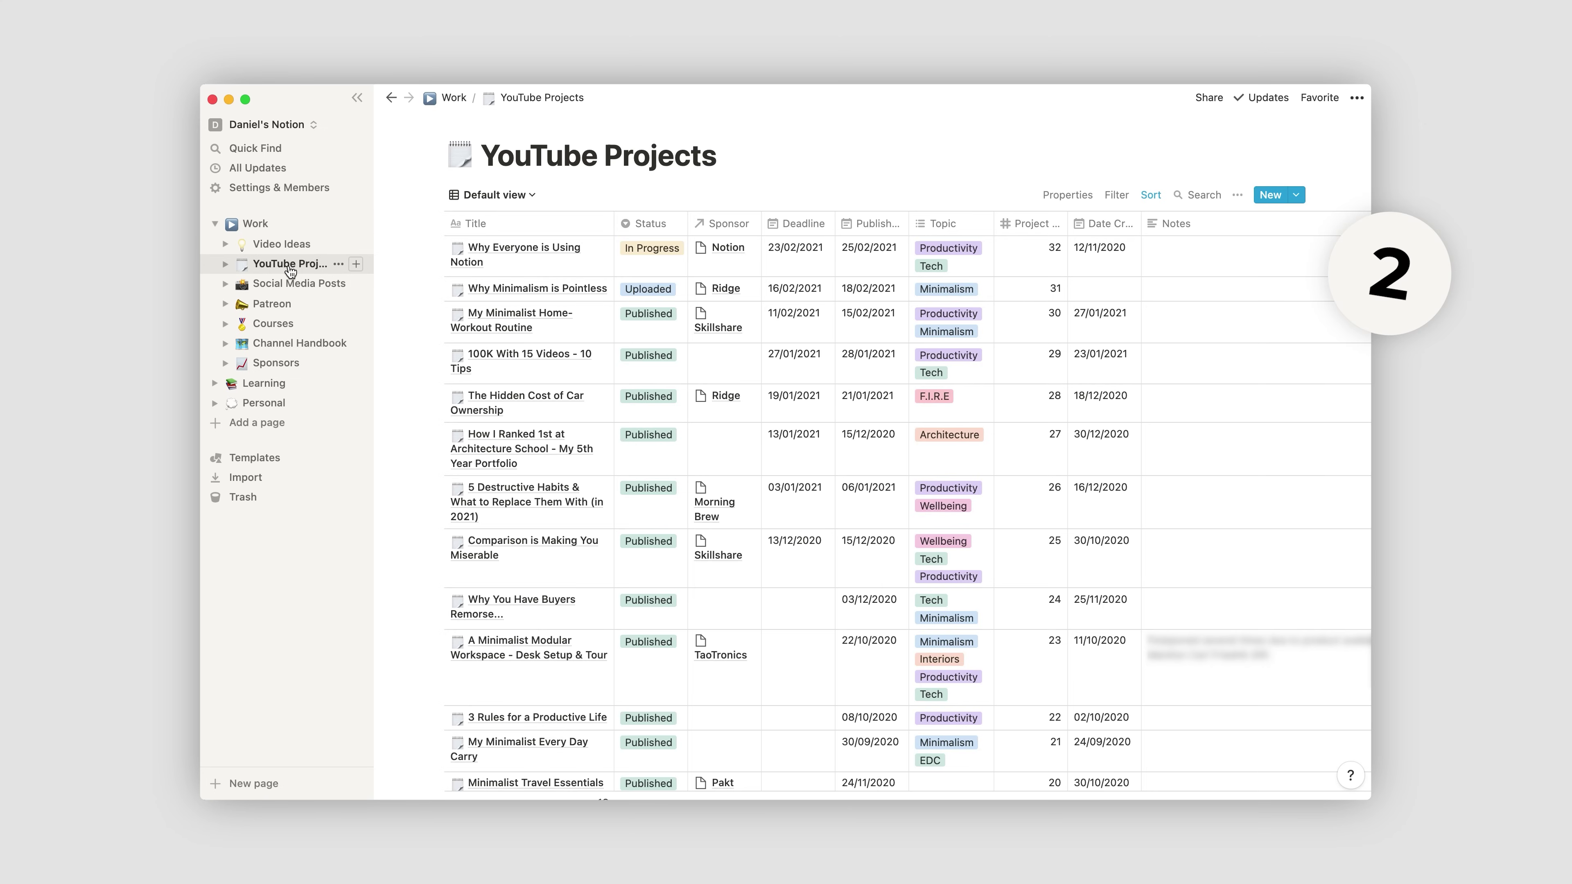
pyautogui.click(258, 224)
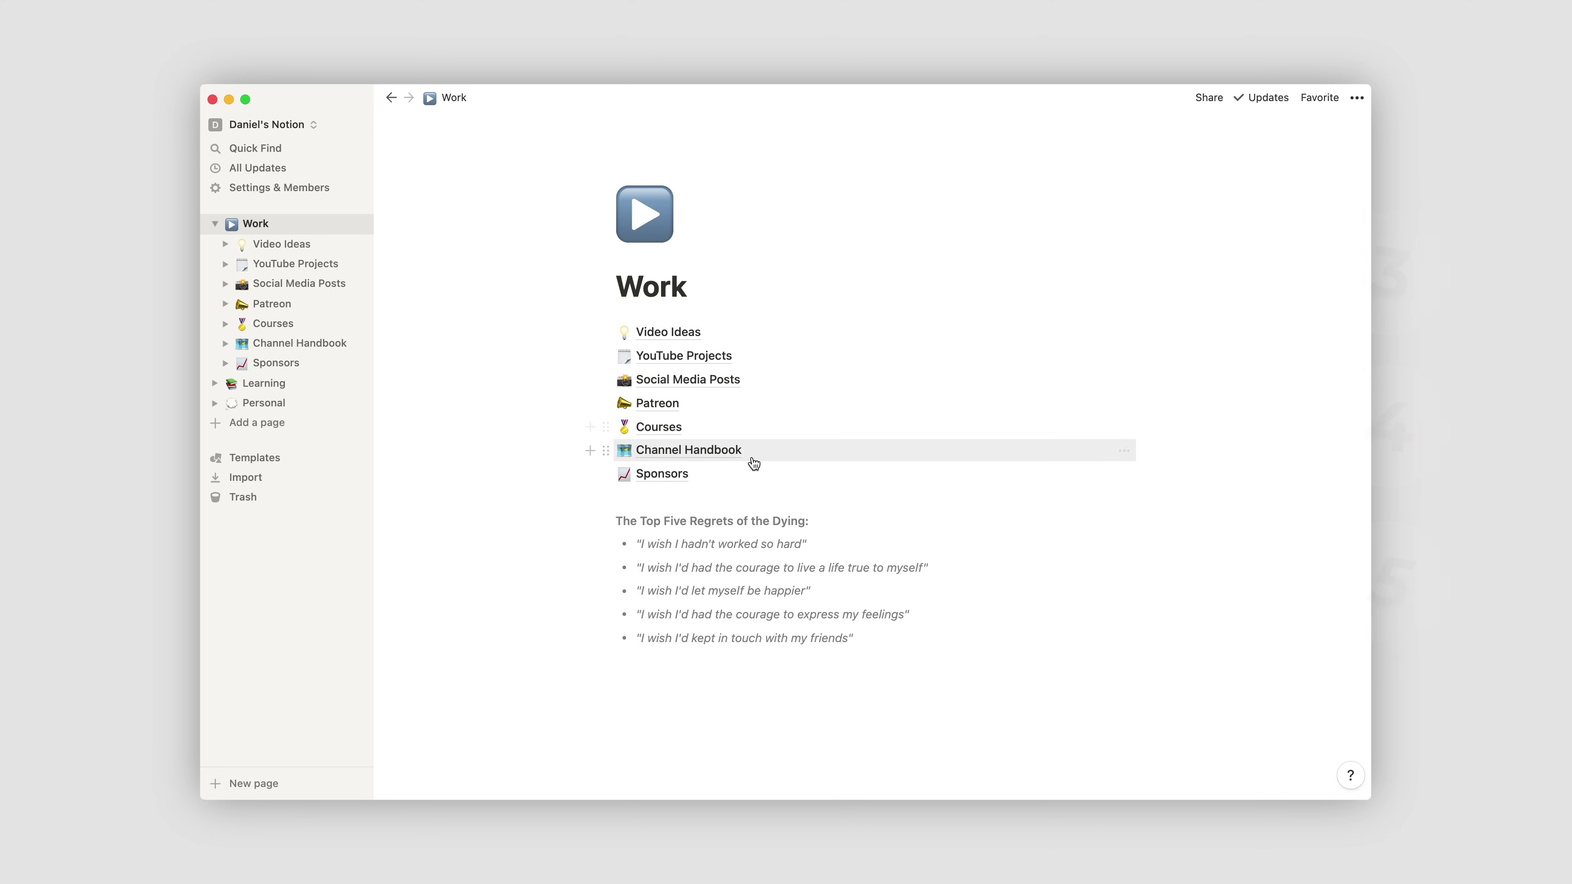
pyautogui.click(733, 455)
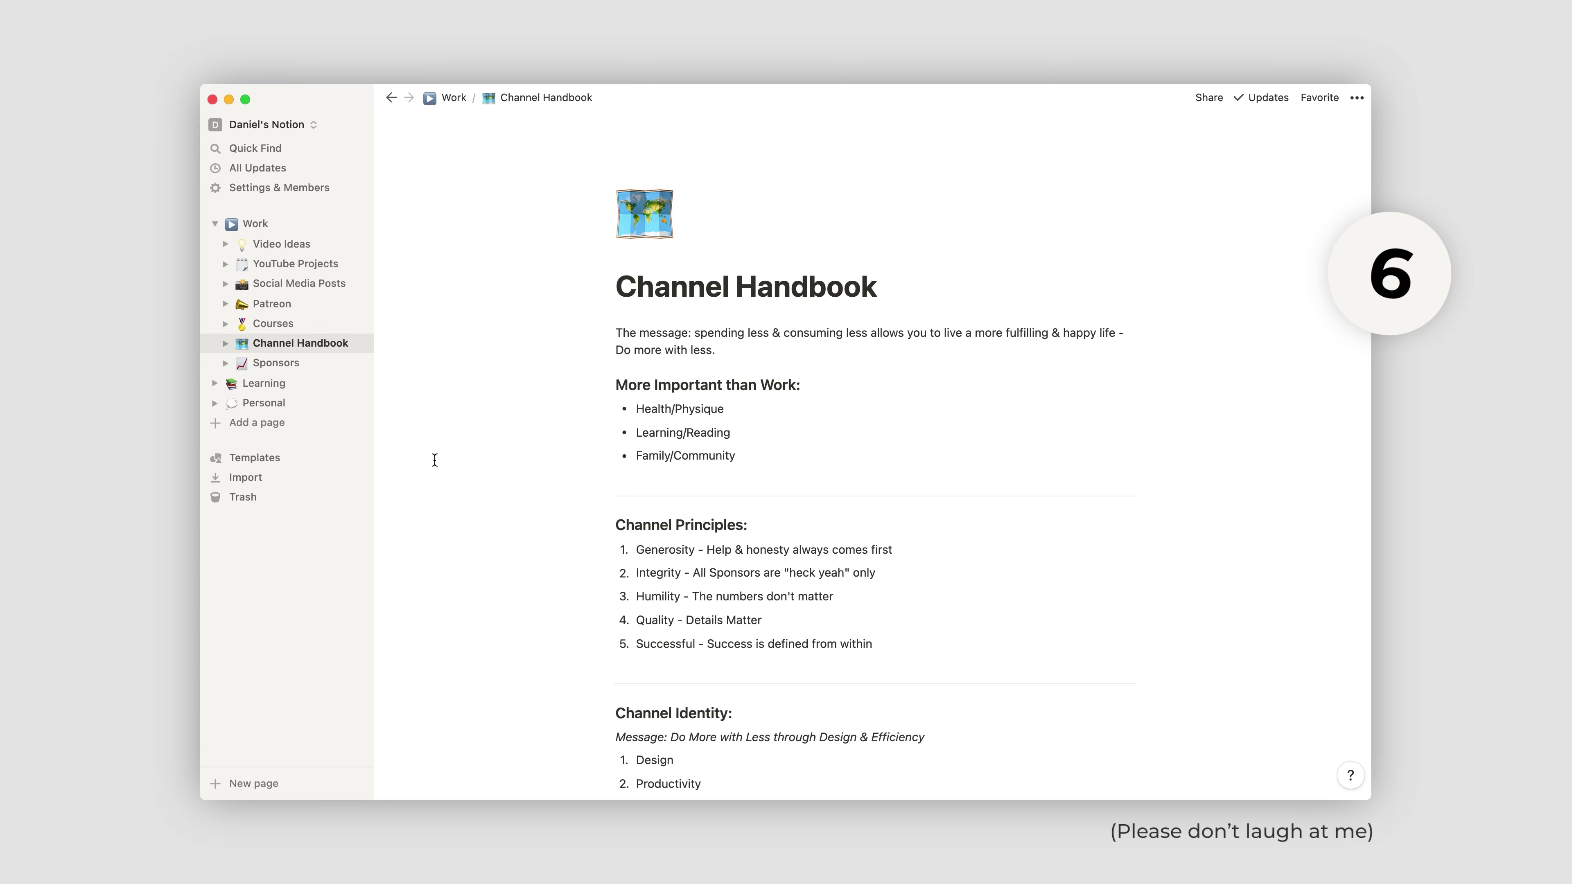
pyautogui.click(391, 99)
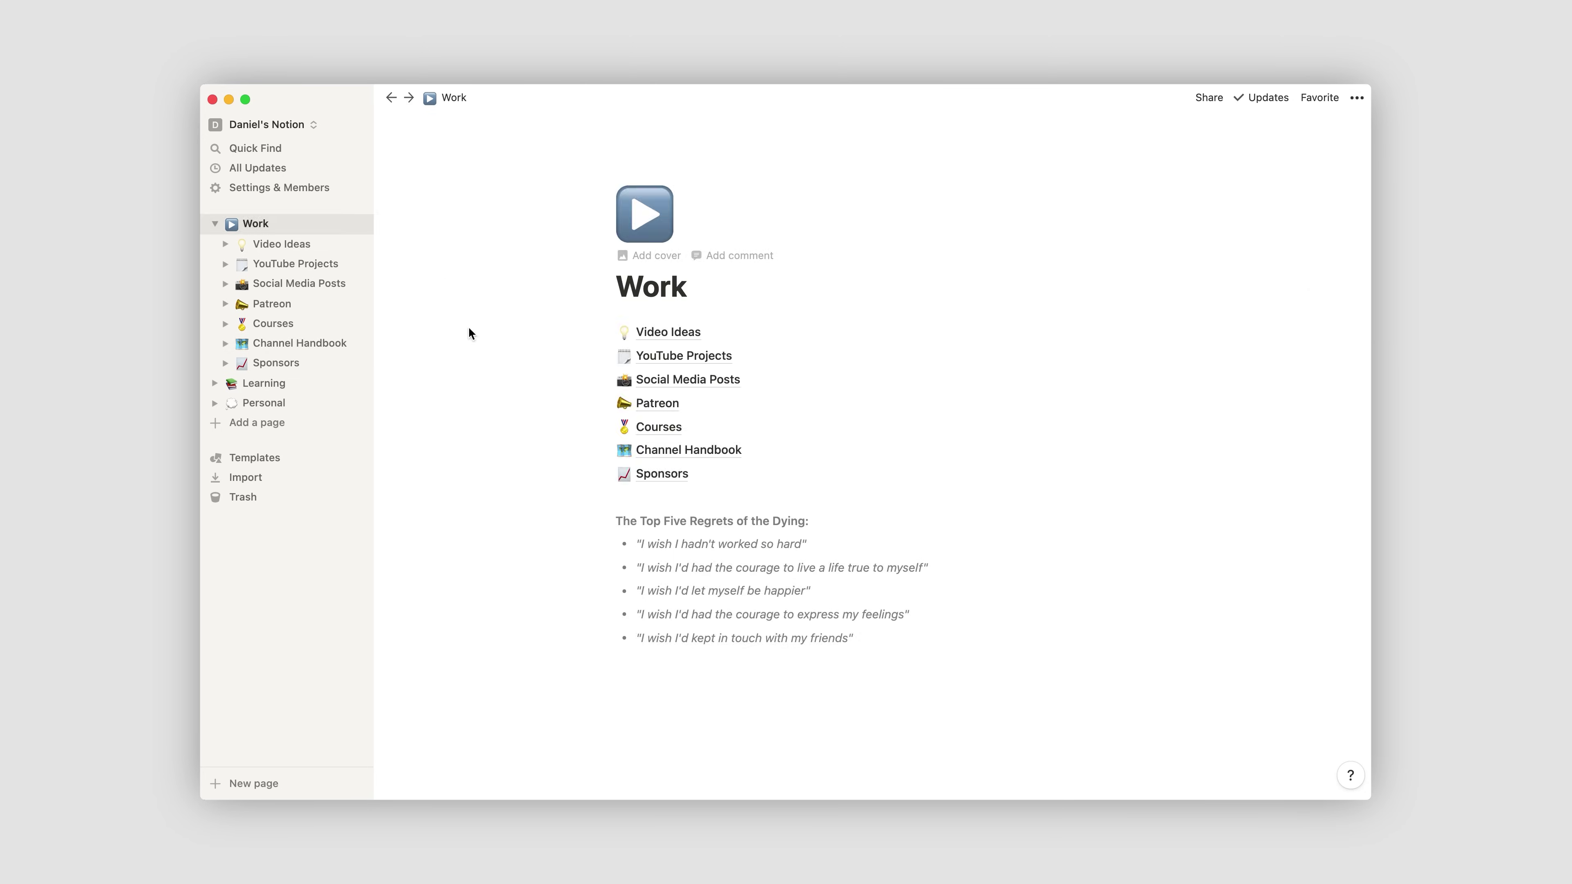
pyautogui.click(662, 475)
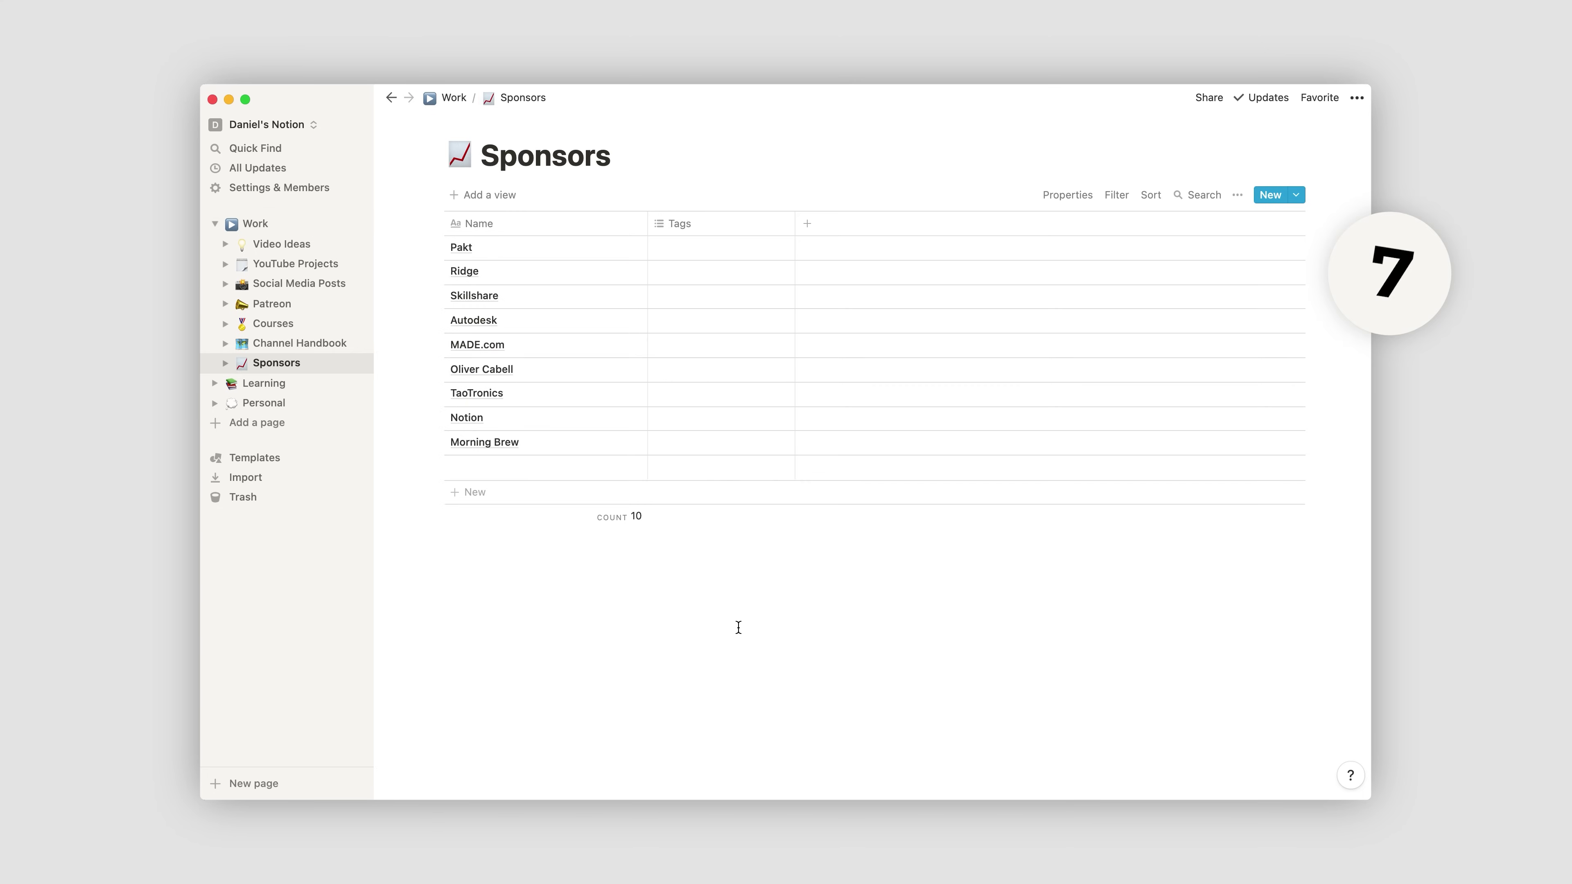
pyautogui.click(316, 224)
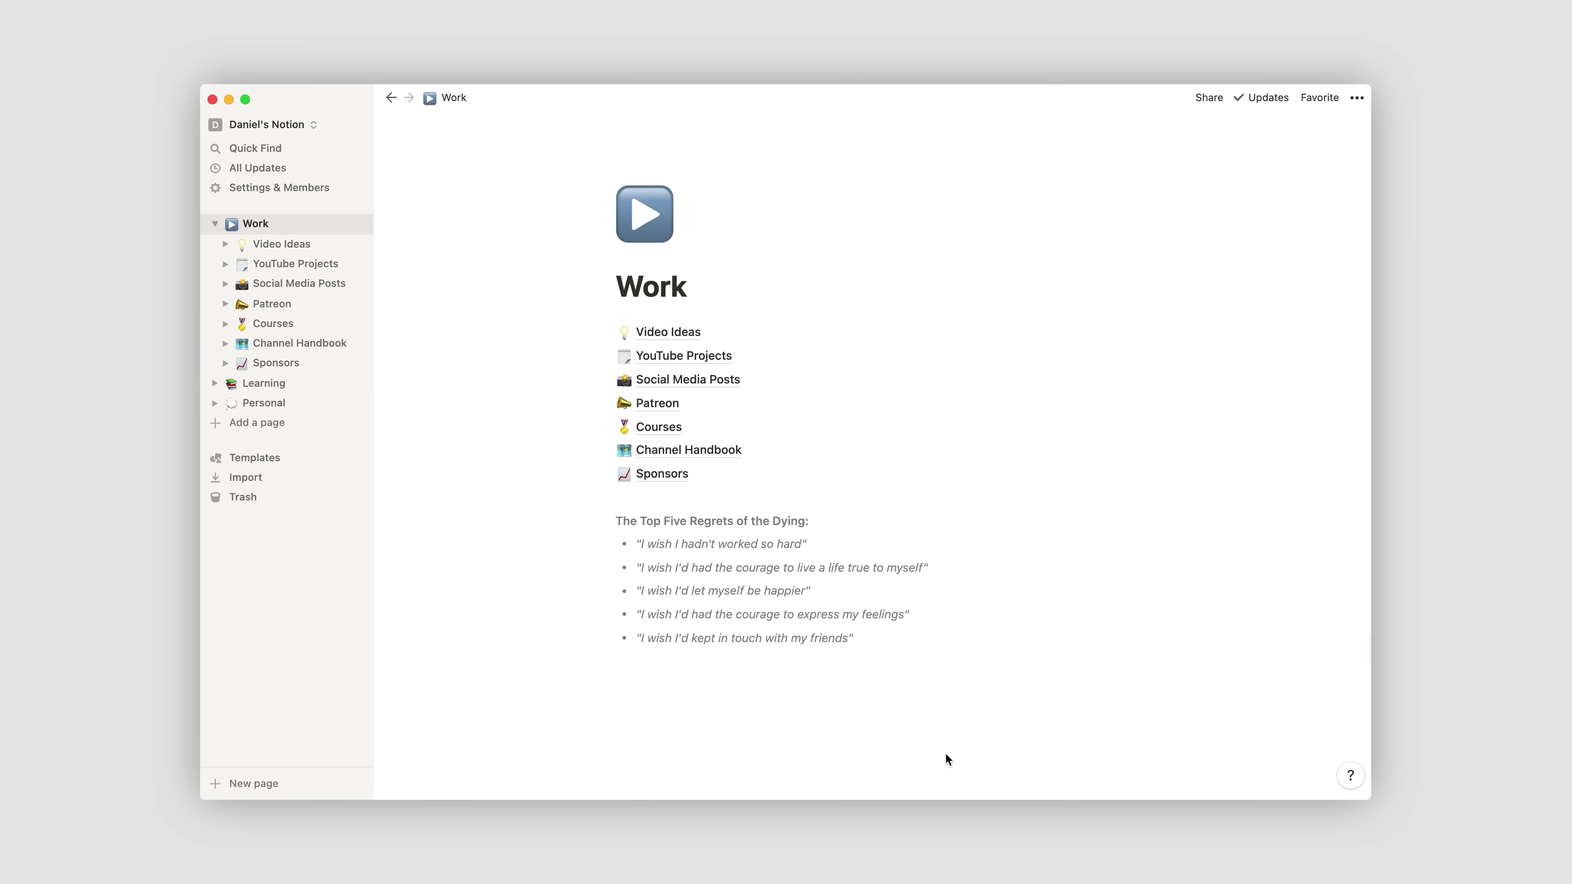
# Open YouTube Projects and preview the 'Why Everyone is Using Notion' entry's properties
pyautogui.click(813, 357)
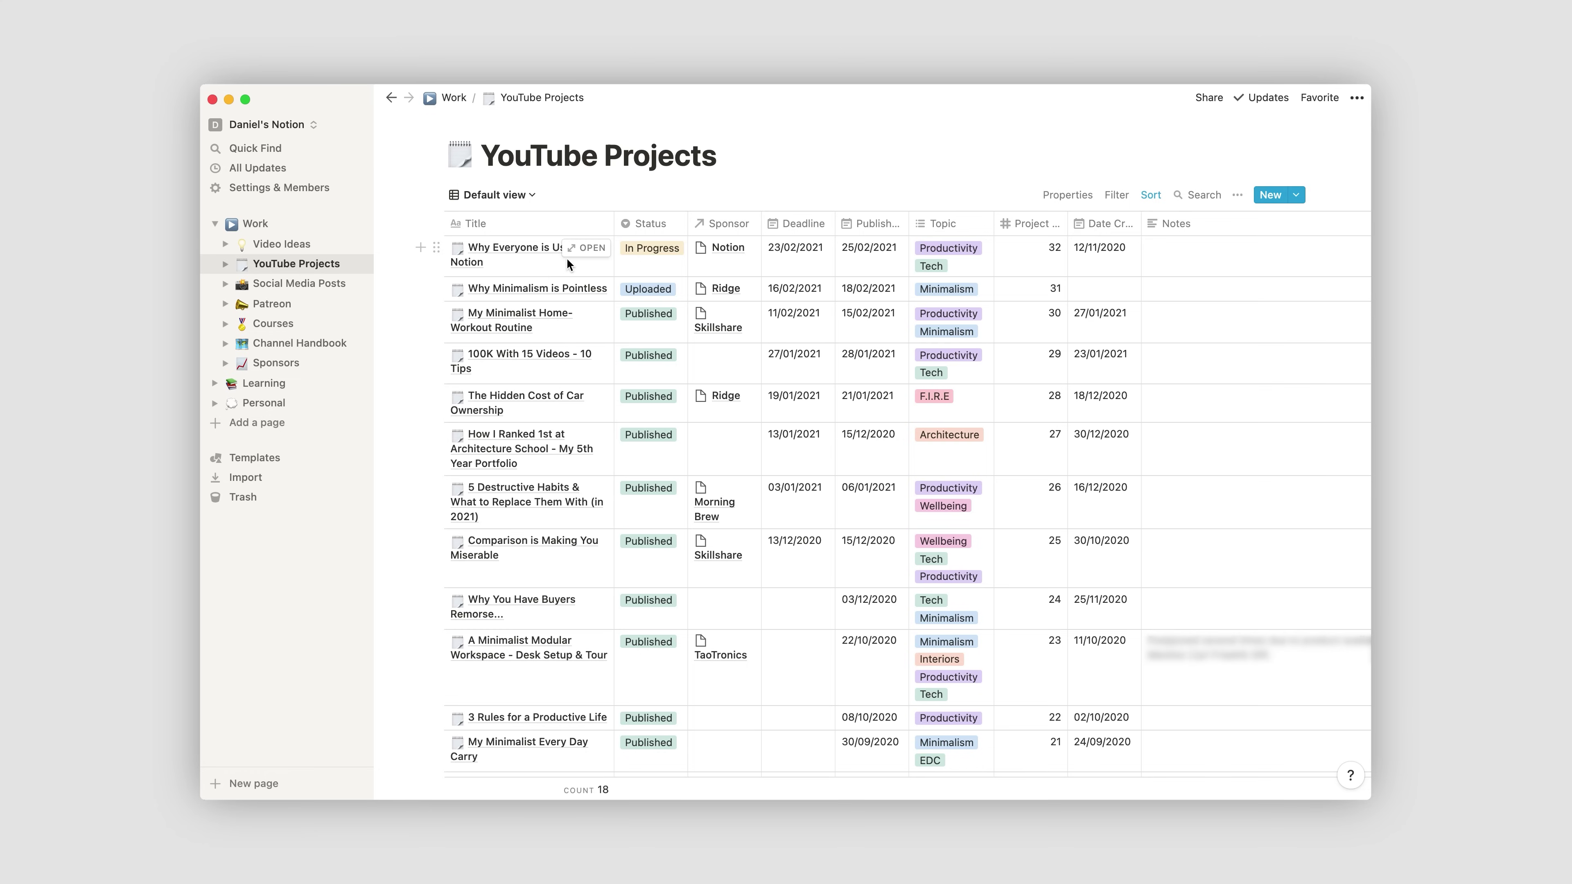
pyautogui.click(592, 248)
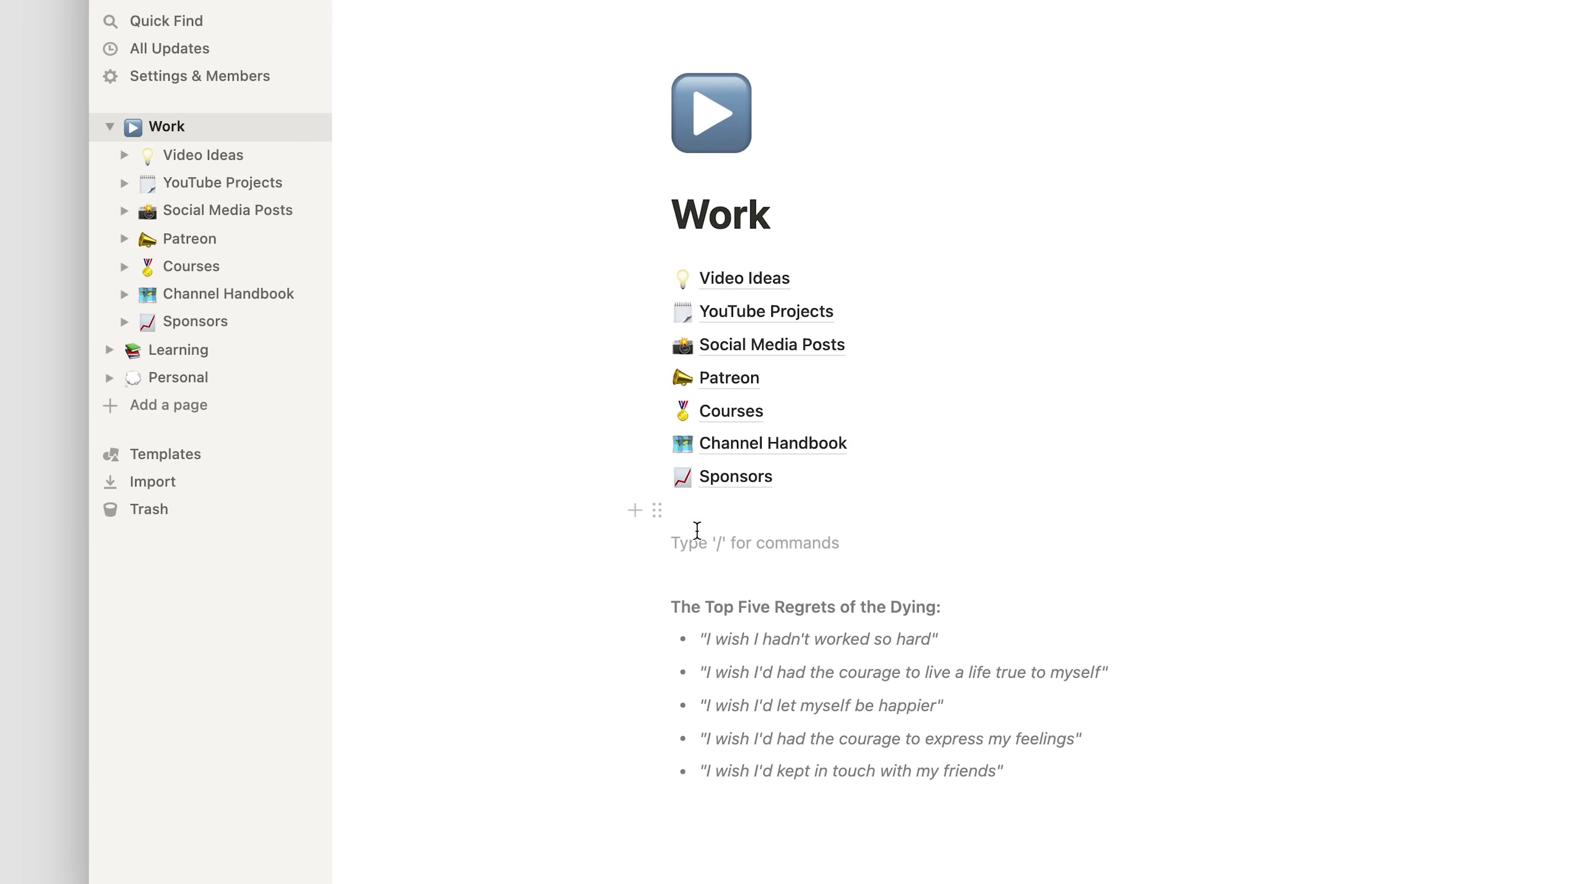
# Create a new sub-page as a table database titled 'YouTube Projects'
pyautogui.click(658, 548)
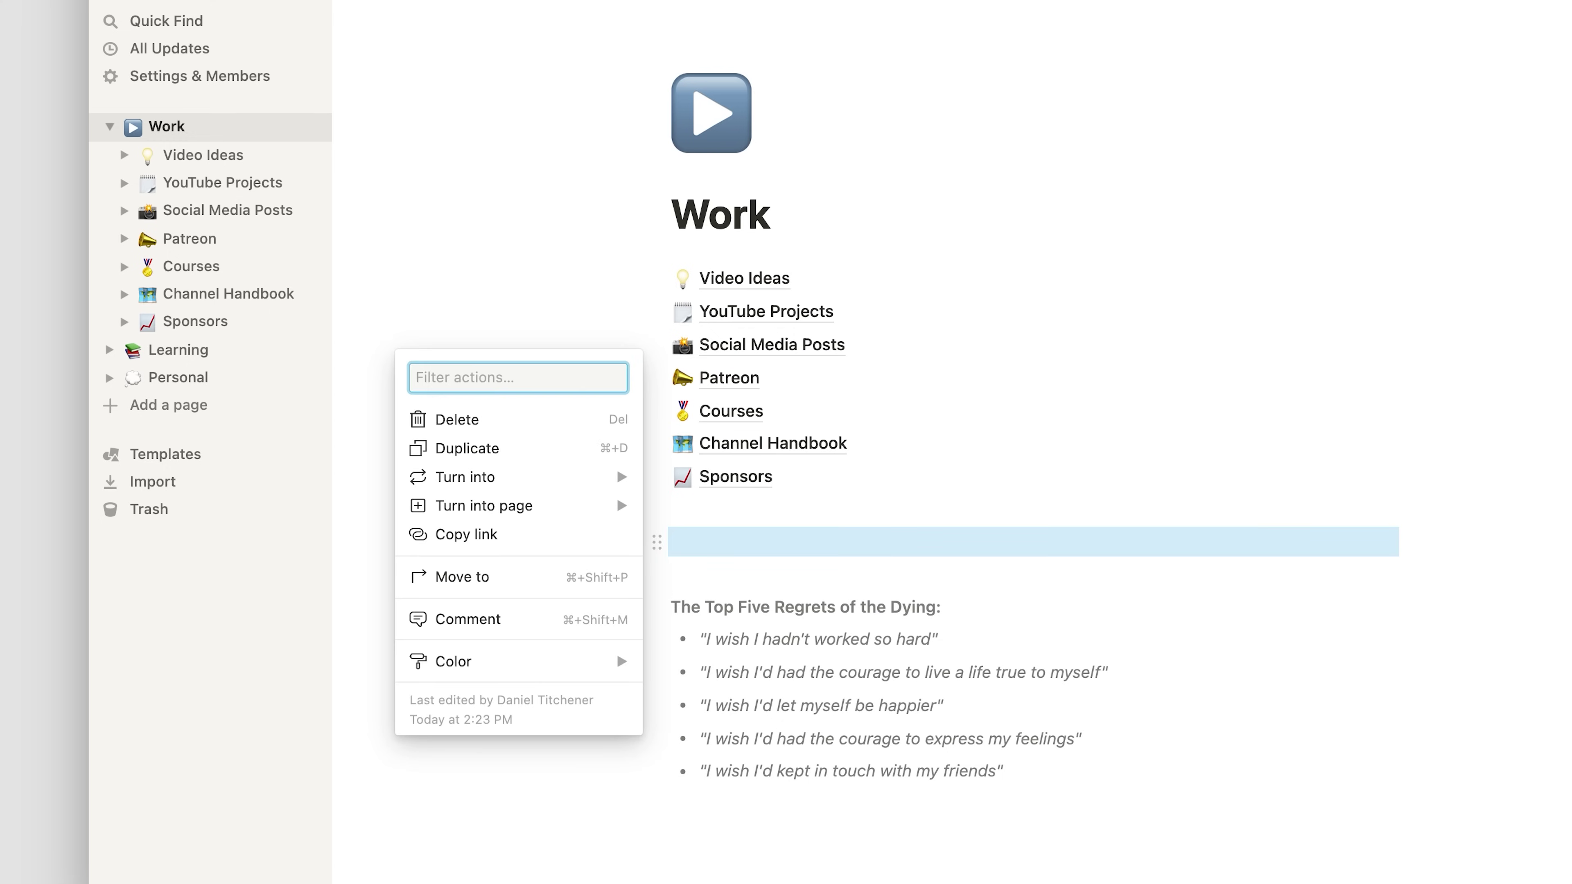
pyautogui.write('page')
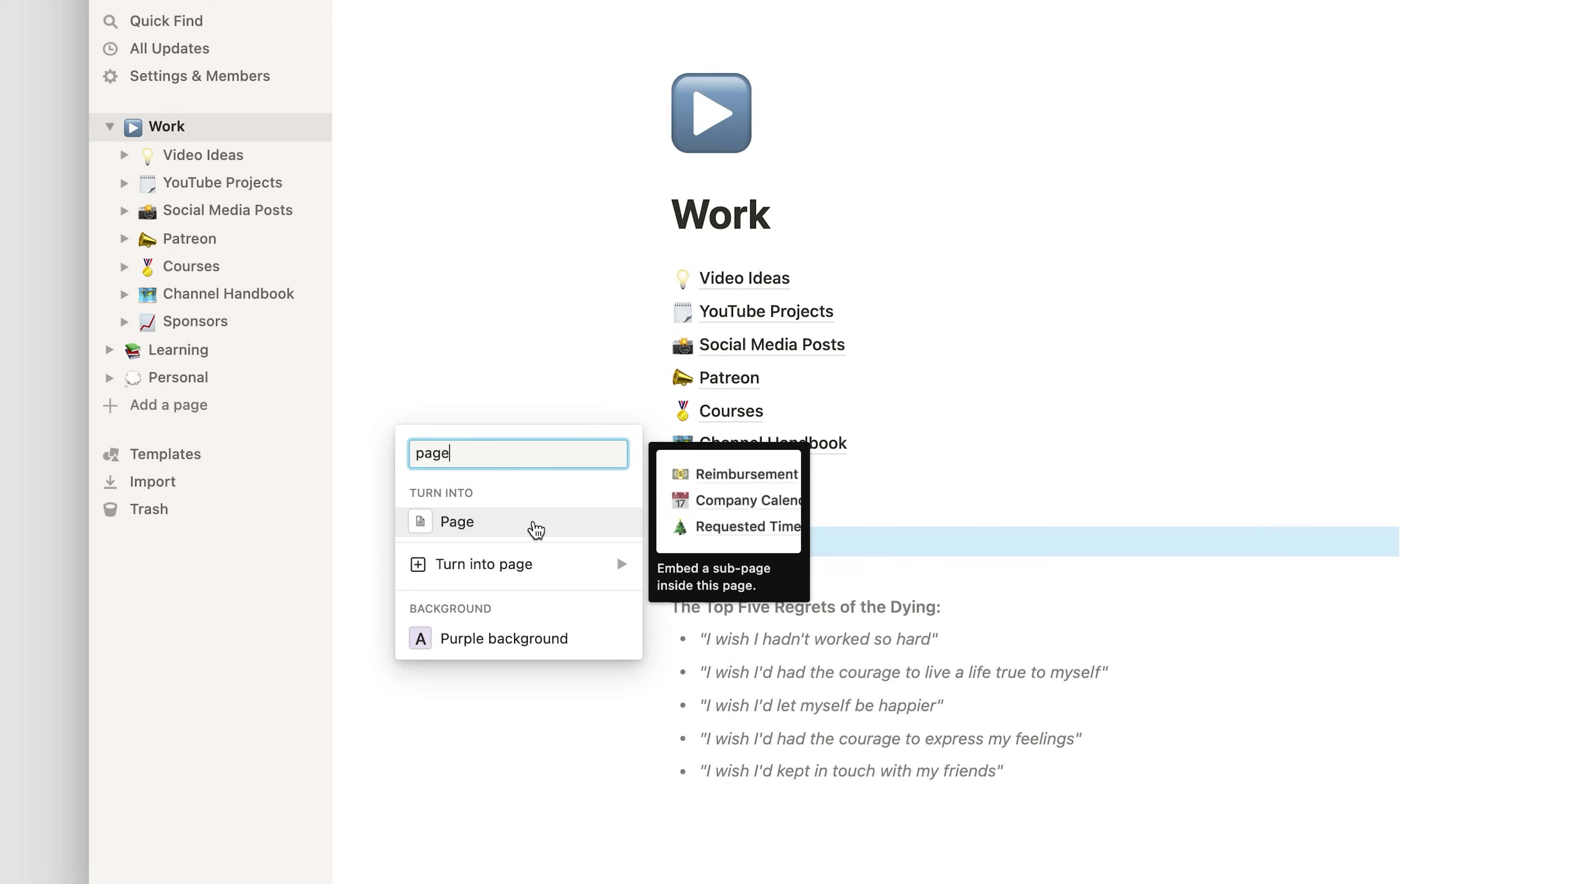
pyautogui.click(534, 521)
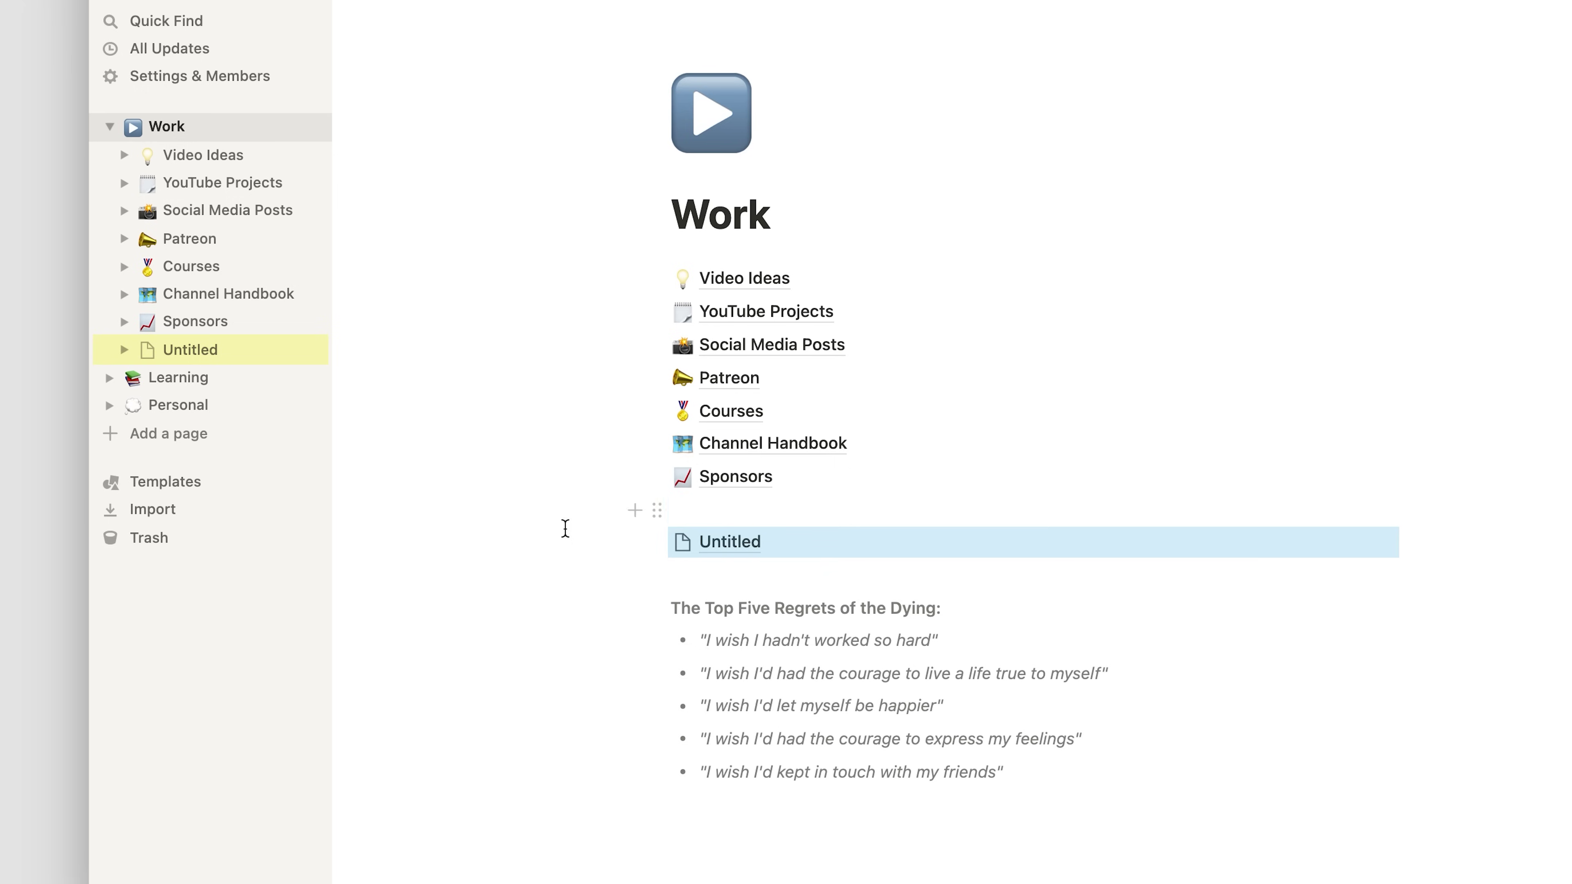
pyautogui.click(755, 551)
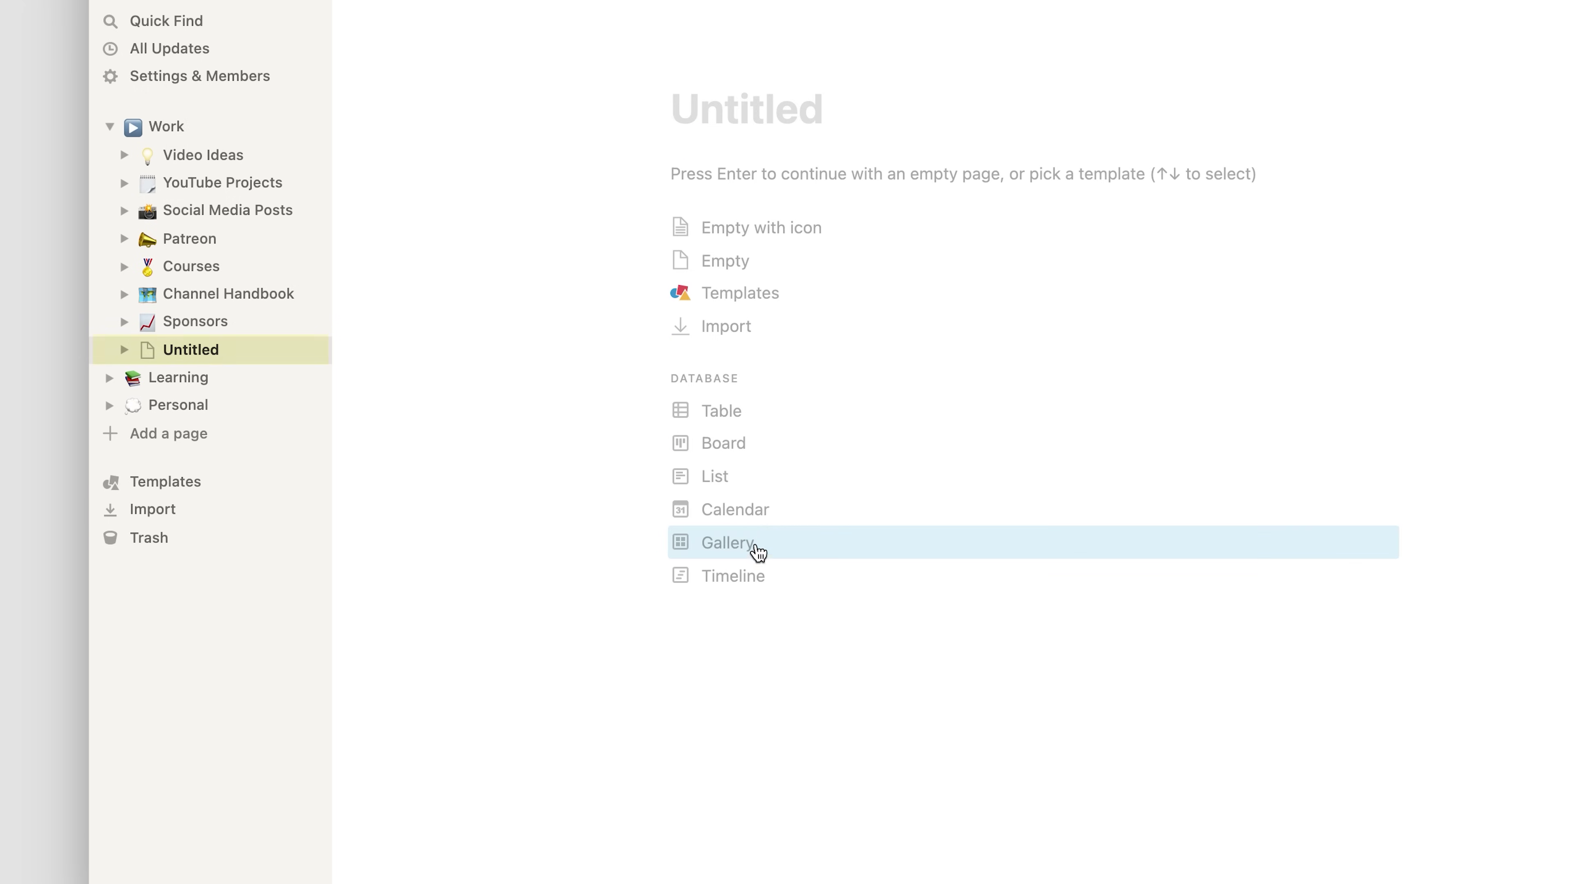
pyautogui.click(740, 423)
pyautogui.write('YouTube P')
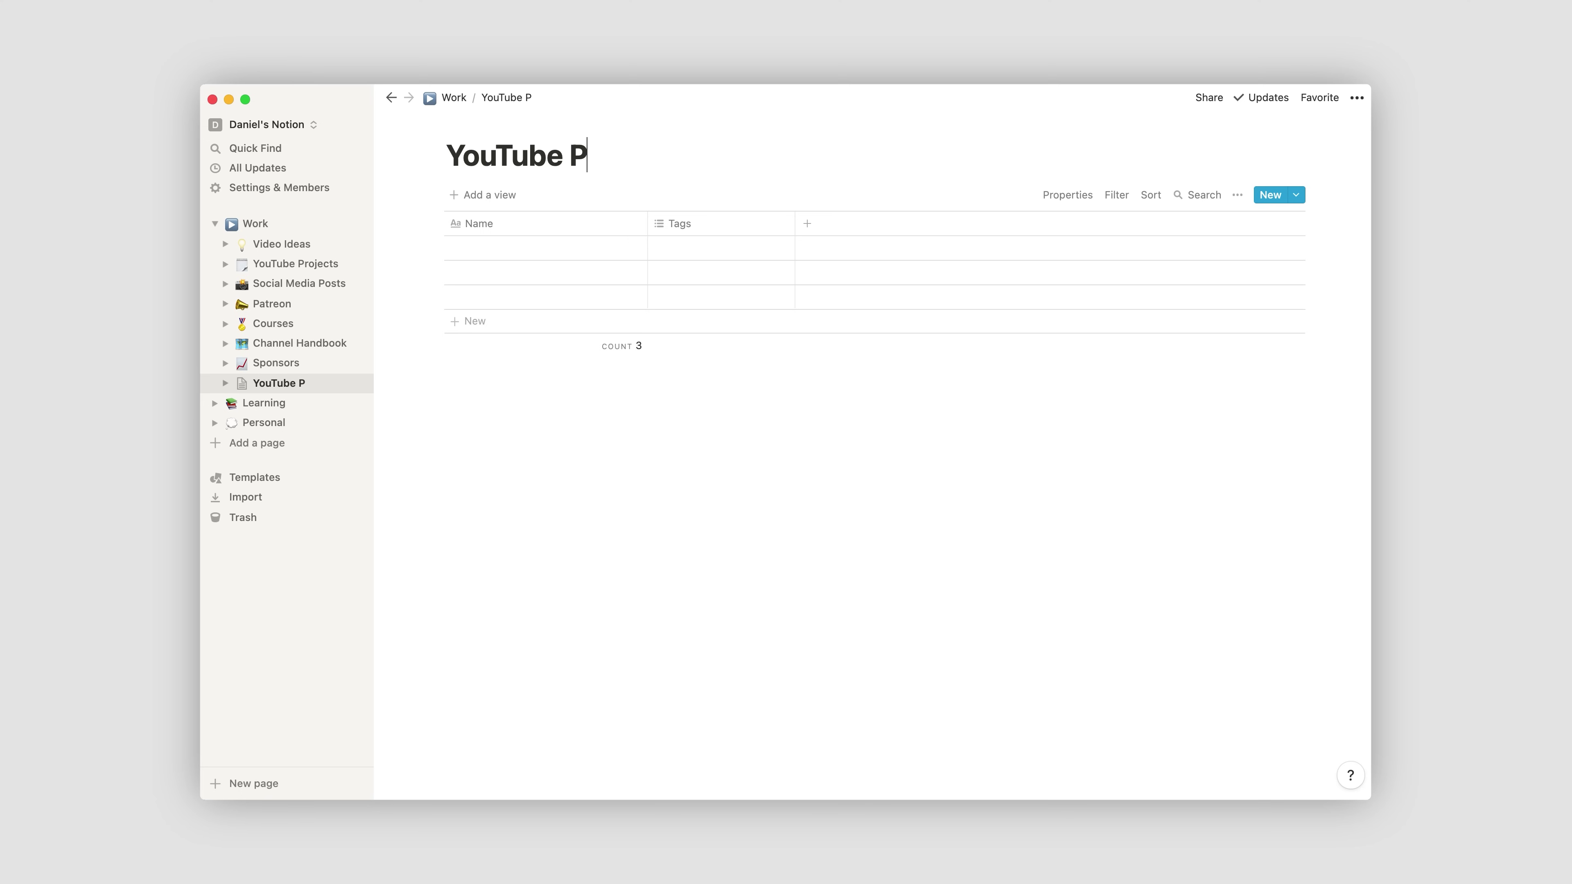
pyautogui.write('rojects')
# Rename the Name column to Title and Tags to Status as a single-select property
pyautogui.click(604, 229)
pyautogui.write('Title')
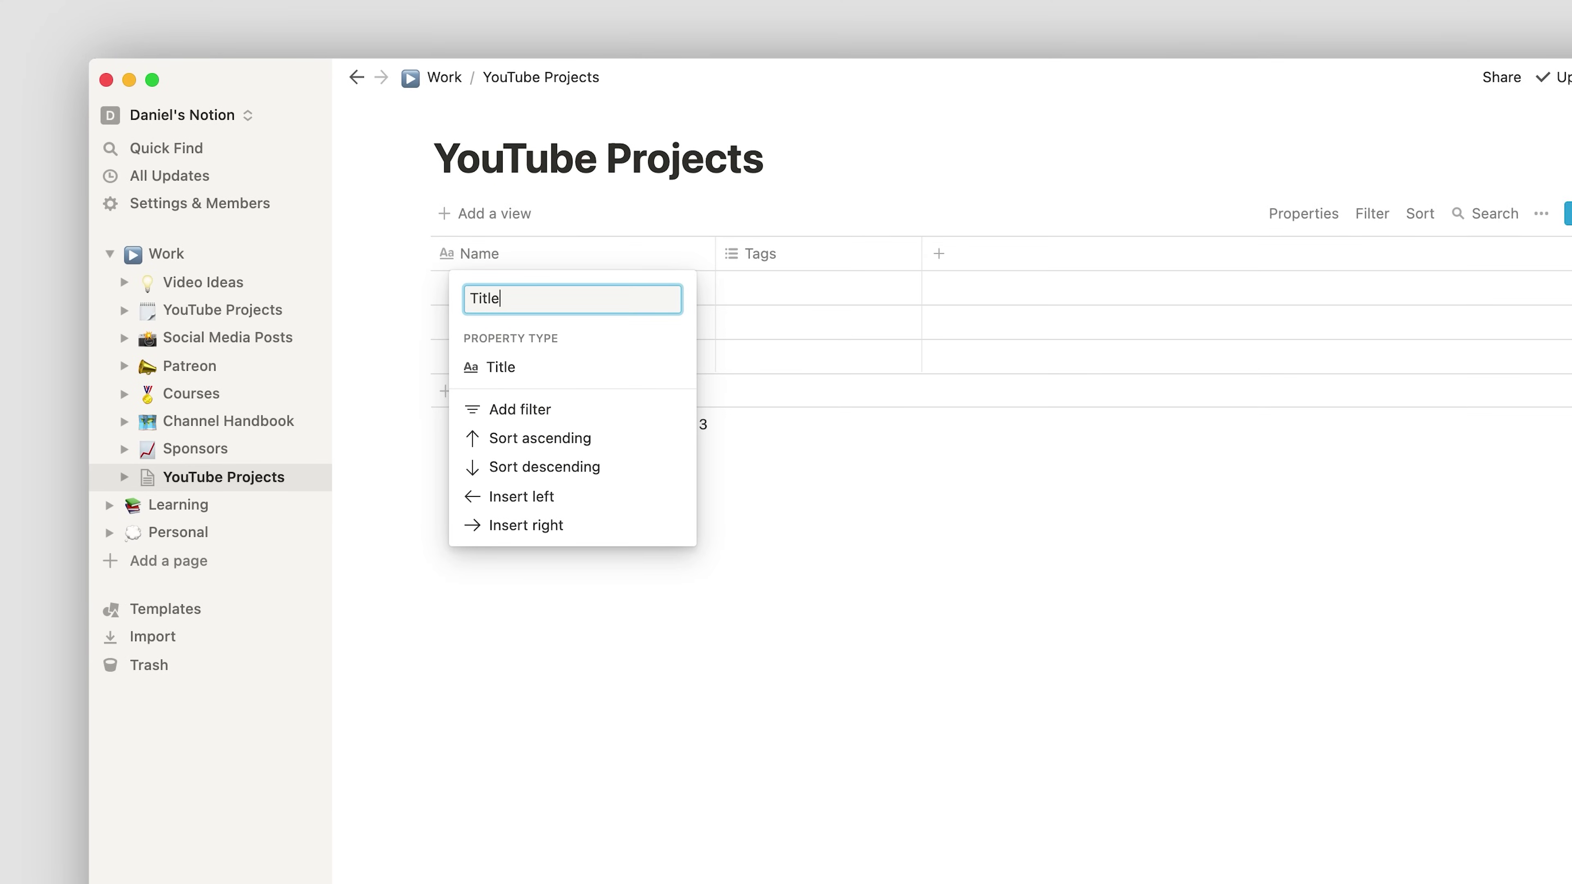
pyautogui.press('Return')
pyautogui.click(829, 257)
pyautogui.write('Status')
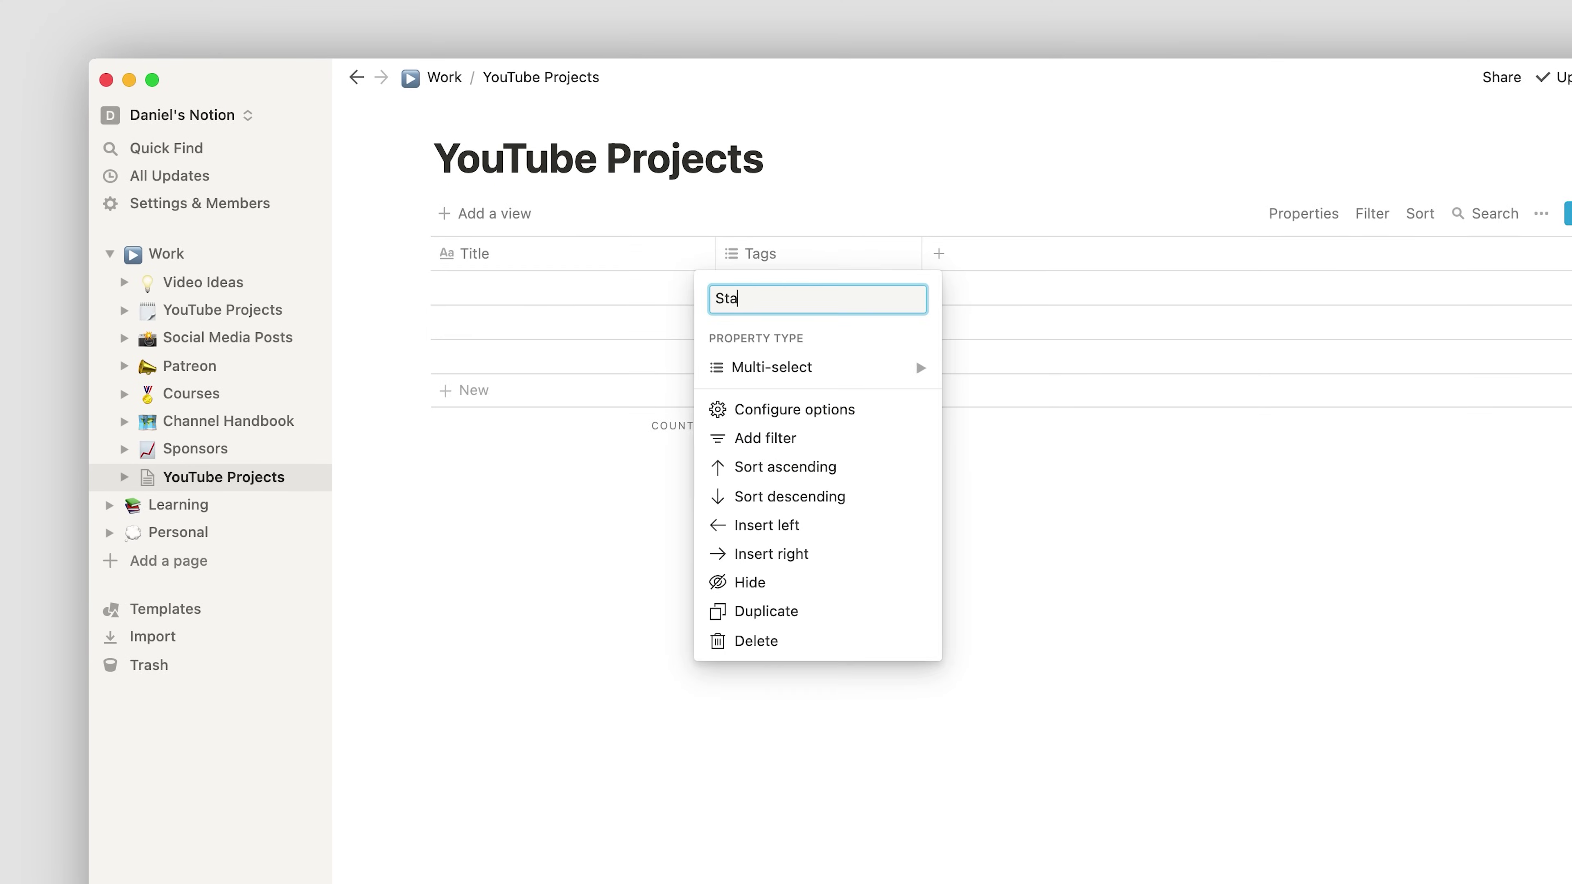
pyautogui.moveTo(840, 376)
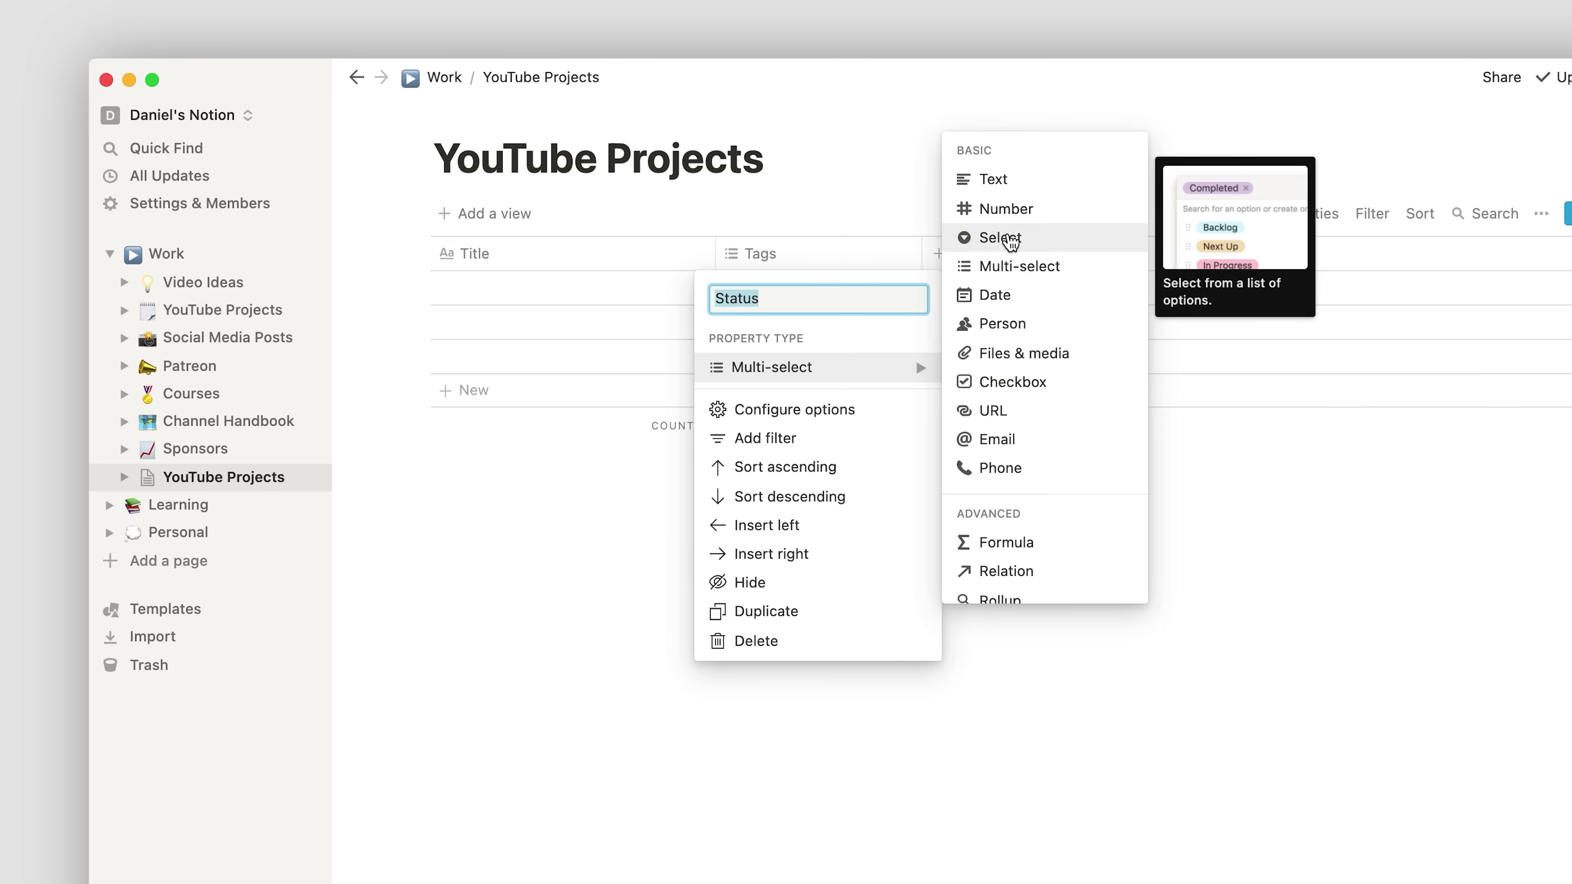
pyautogui.click(1000, 237)
# Add Sponsor, Deadline and Publish Date columns
pyautogui.click(859, 260)
pyautogui.write('S')
pyautogui.write('ponsor')
pyautogui.click(1023, 246)
pyautogui.write('Deadline')
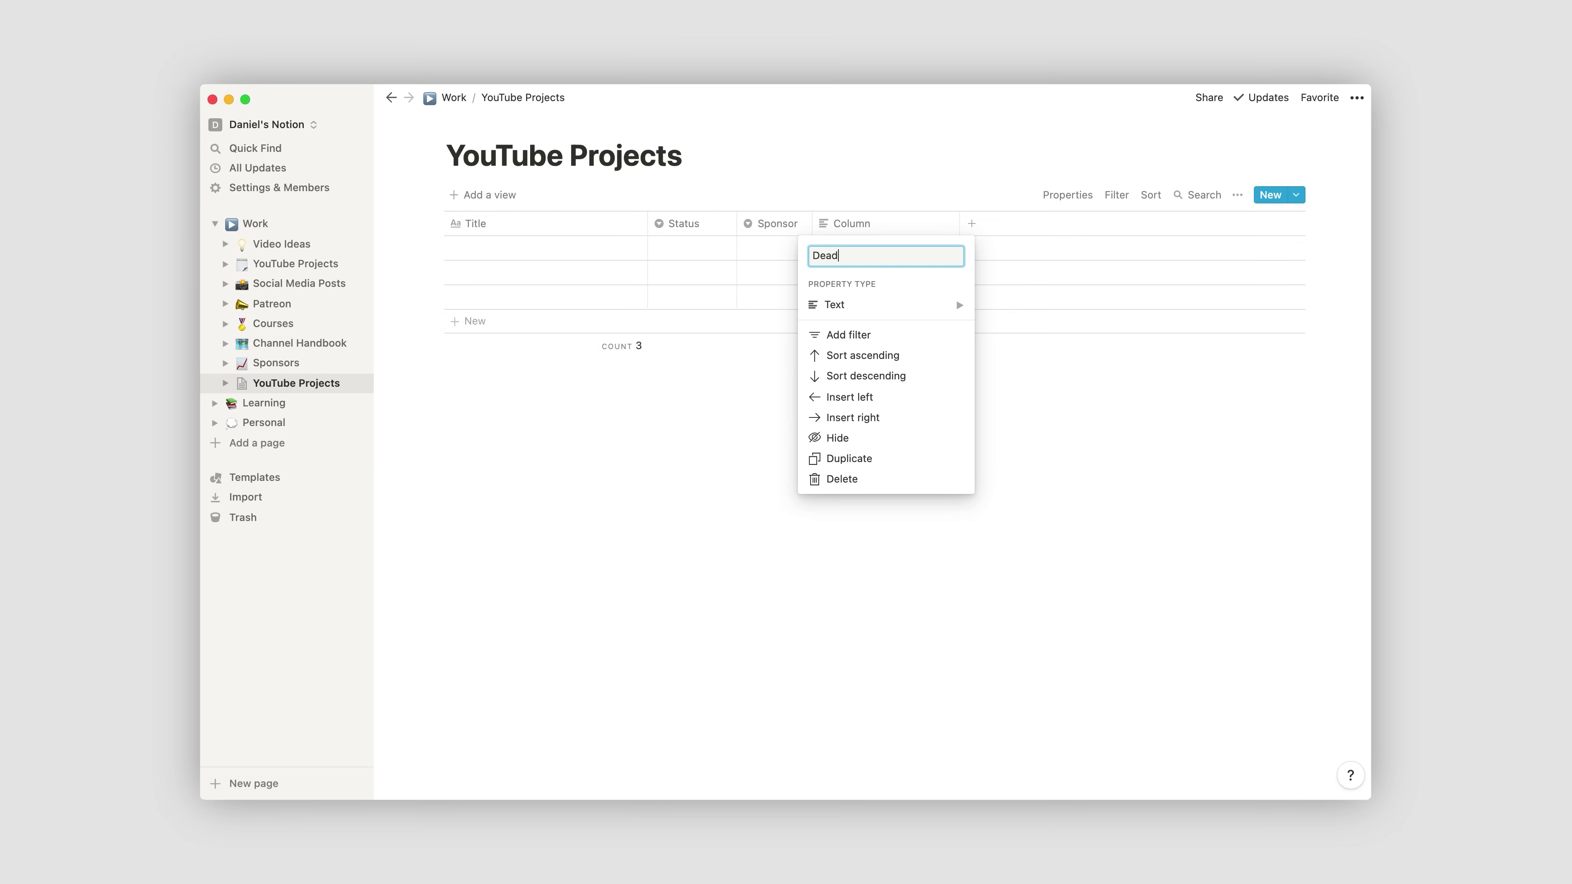
pyautogui.click(1119, 246)
pyautogui.write('Publish Date')
# Add Topic, Project, Date Created and Notes columns
pyautogui.click(1123, 297)
pyautogui.write('Topic')
pyautogui.click(1196, 297)
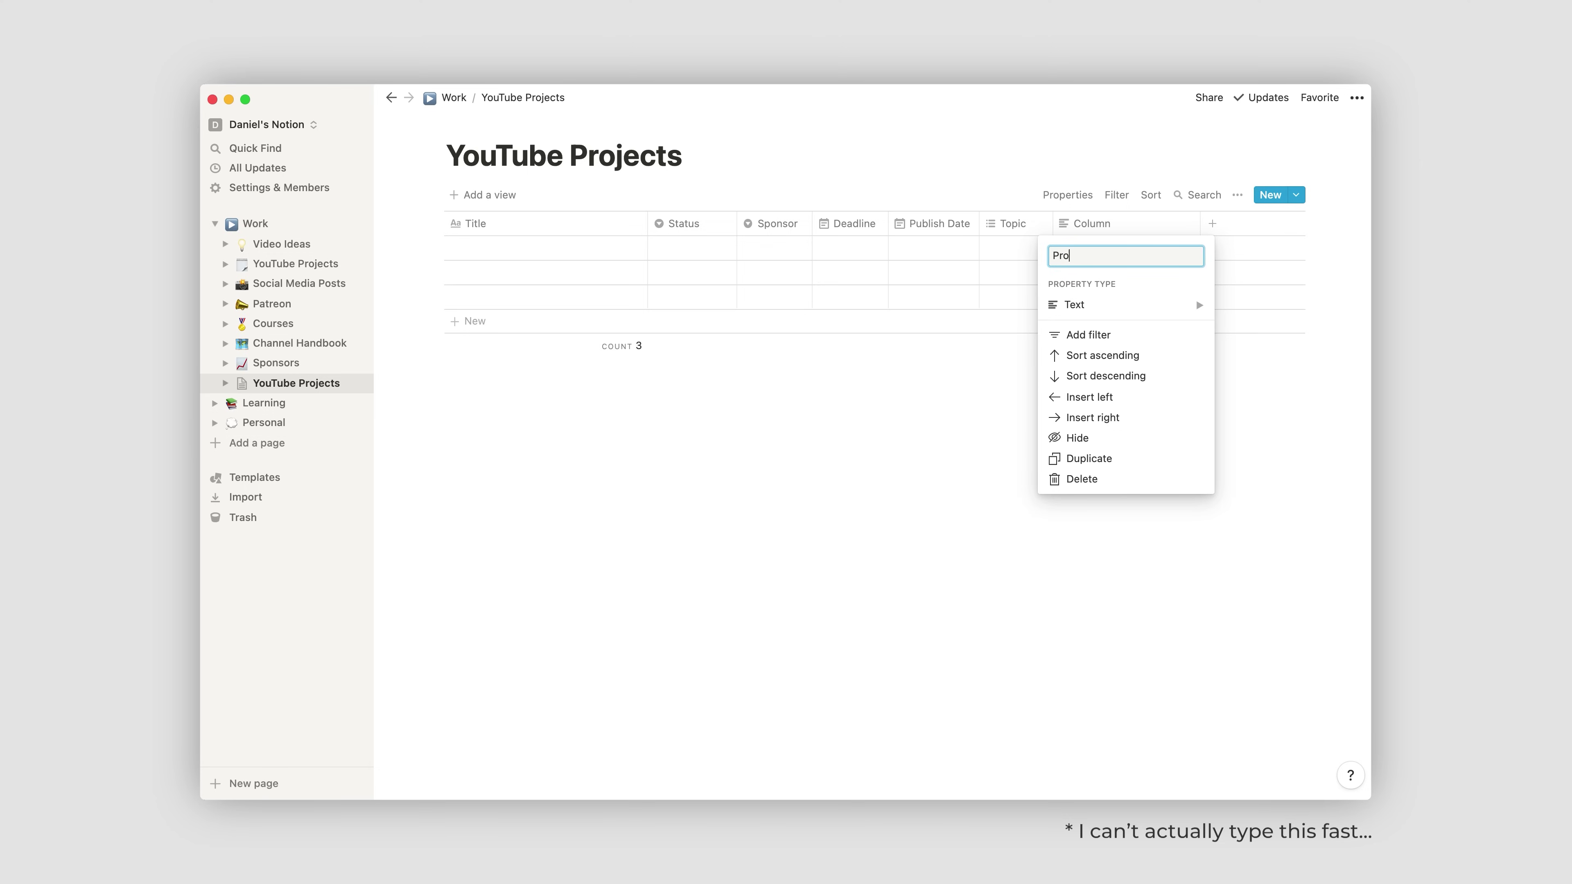
pyautogui.write('Project')
pyautogui.click(1270, 297)
pyautogui.write('Date Created')
pyautogui.click(1270, 297)
pyautogui.write('Notes')
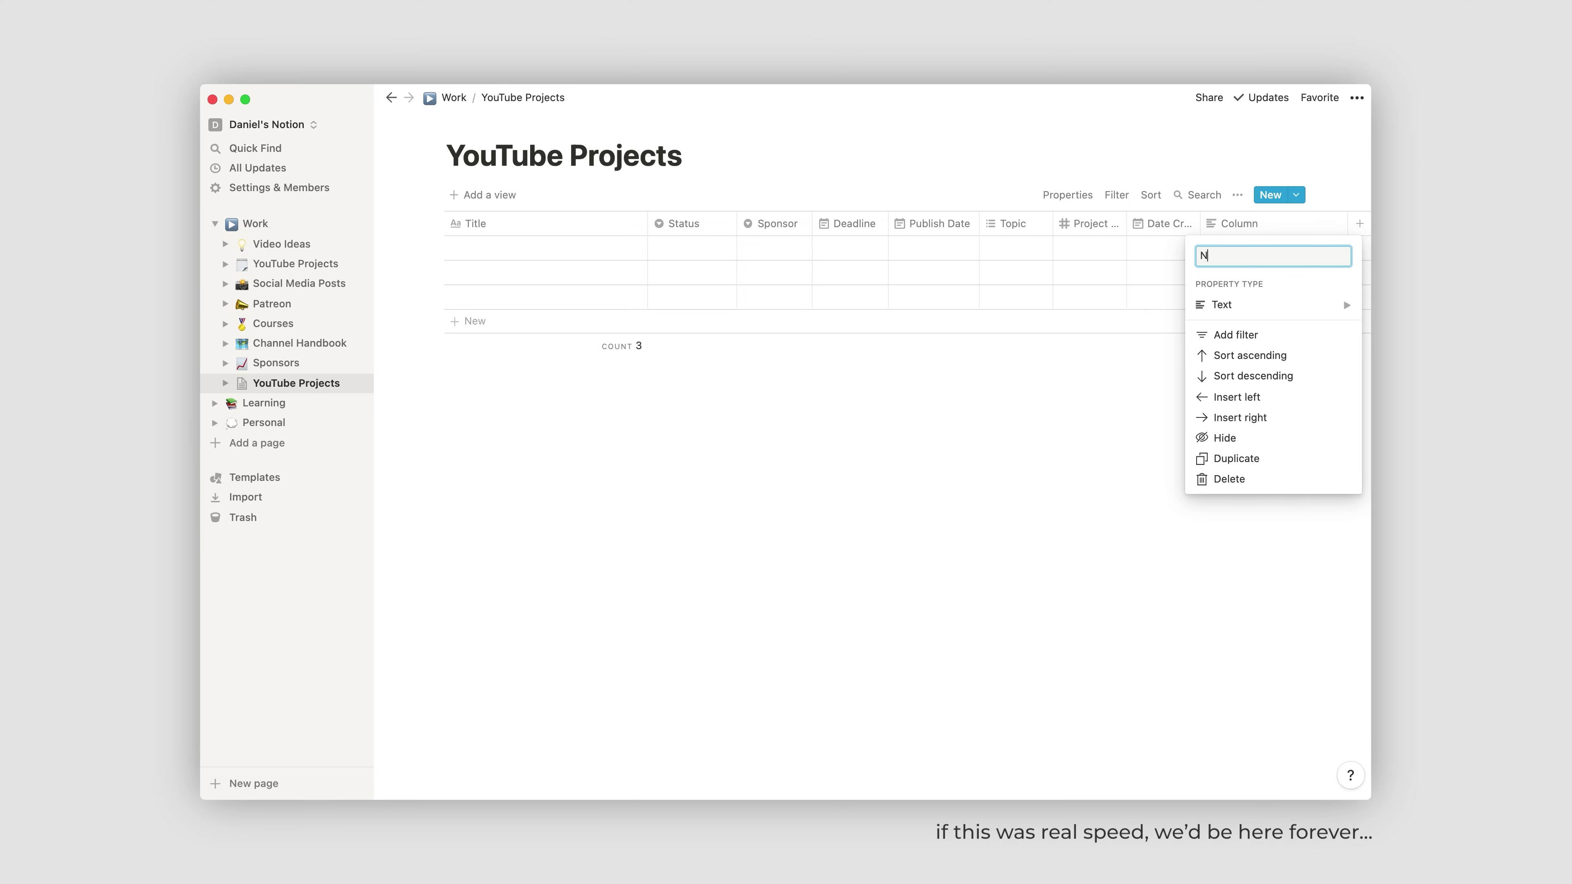
pyautogui.press('Return')
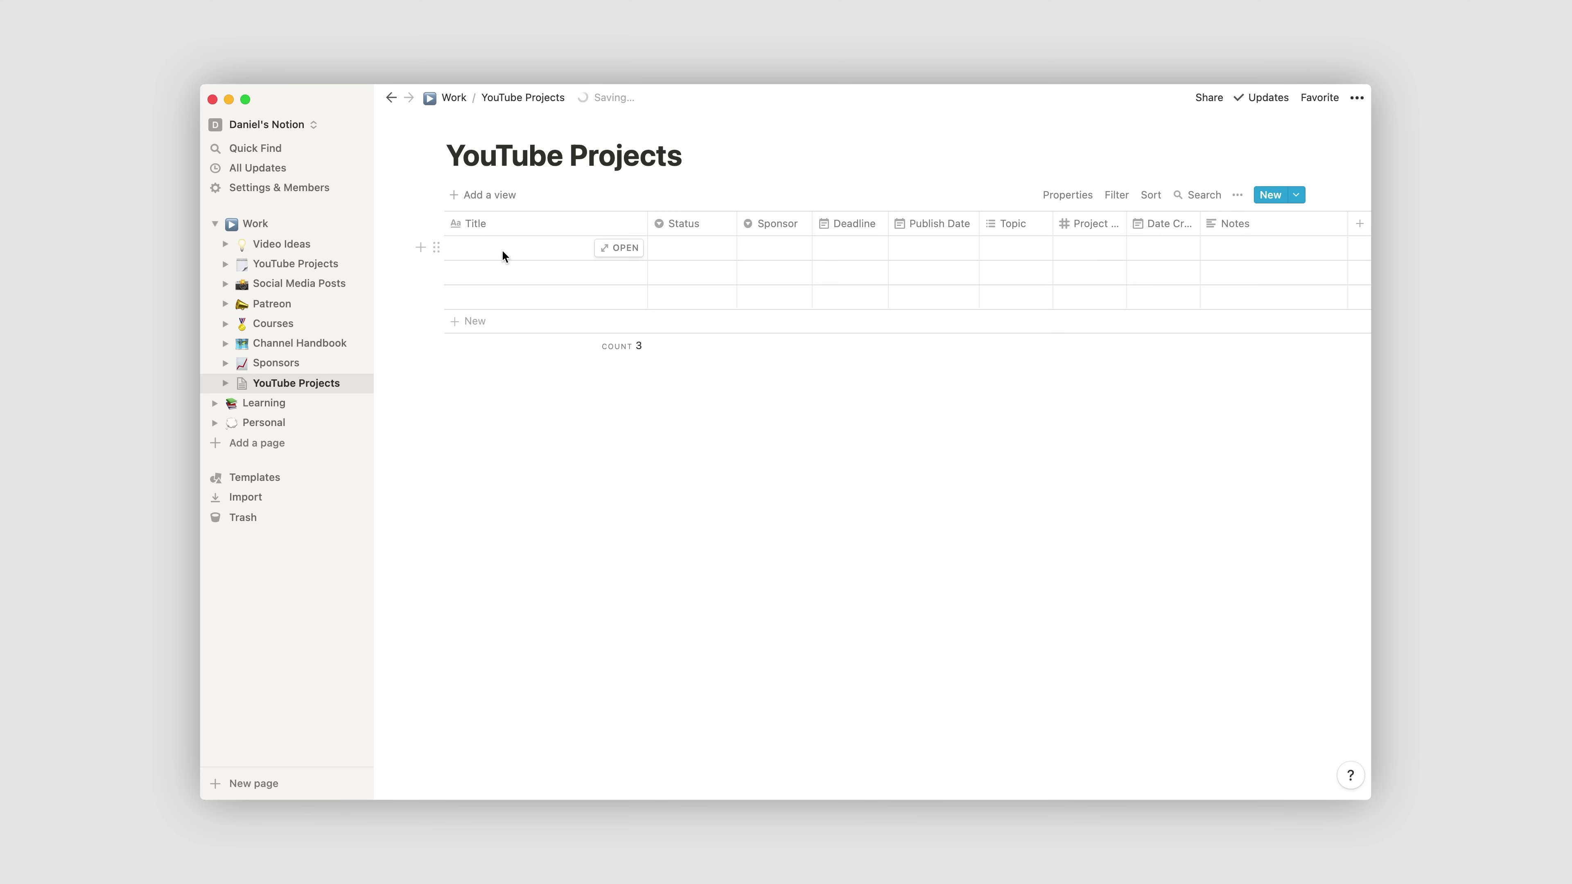
# Title the first row 'Was Switching to PC a Mistake?'
pyautogui.click(501, 249)
pyautogui.write('Was Switching to PC a Mistake?')
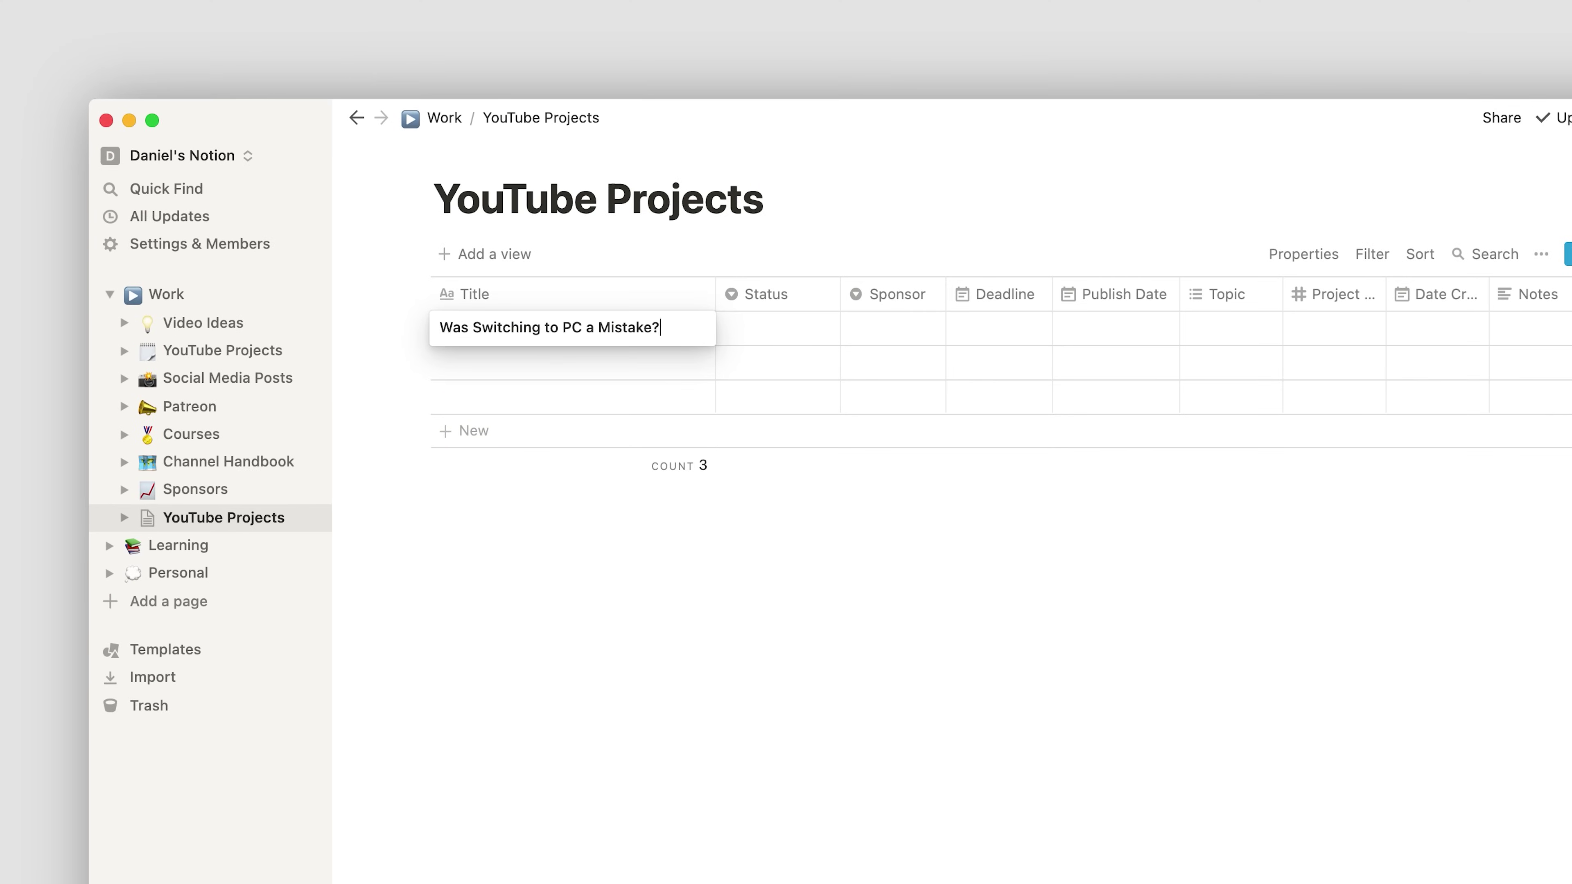
pyautogui.press('Return')
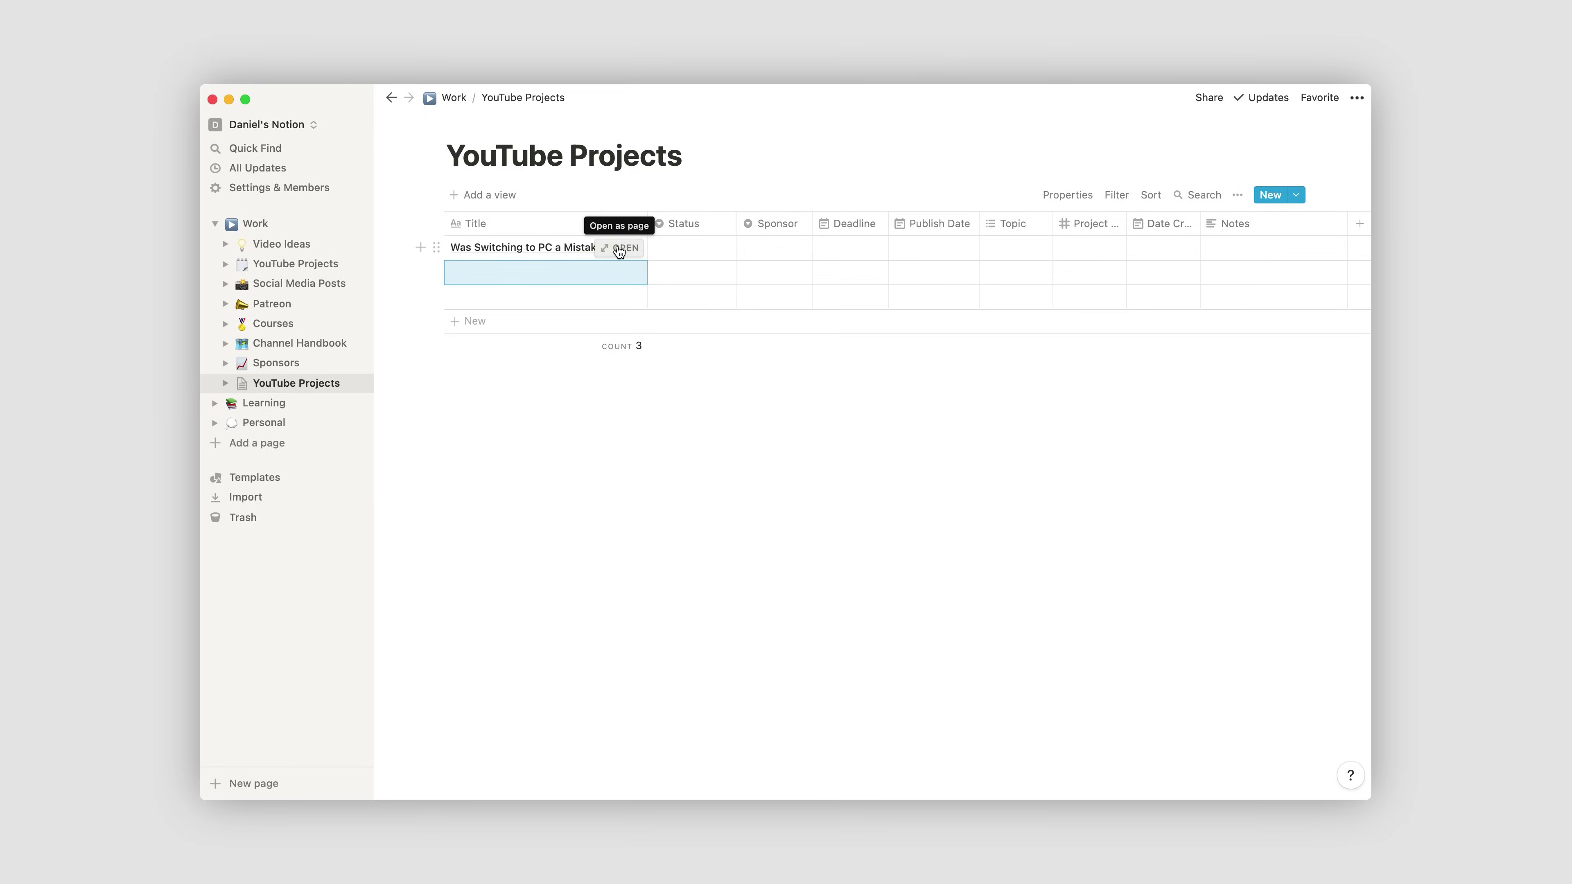
# Open the project as a full page and set Date Created, Deadline, project number 34 and publish date Mar 23, 2021
pyautogui.click(619, 250)
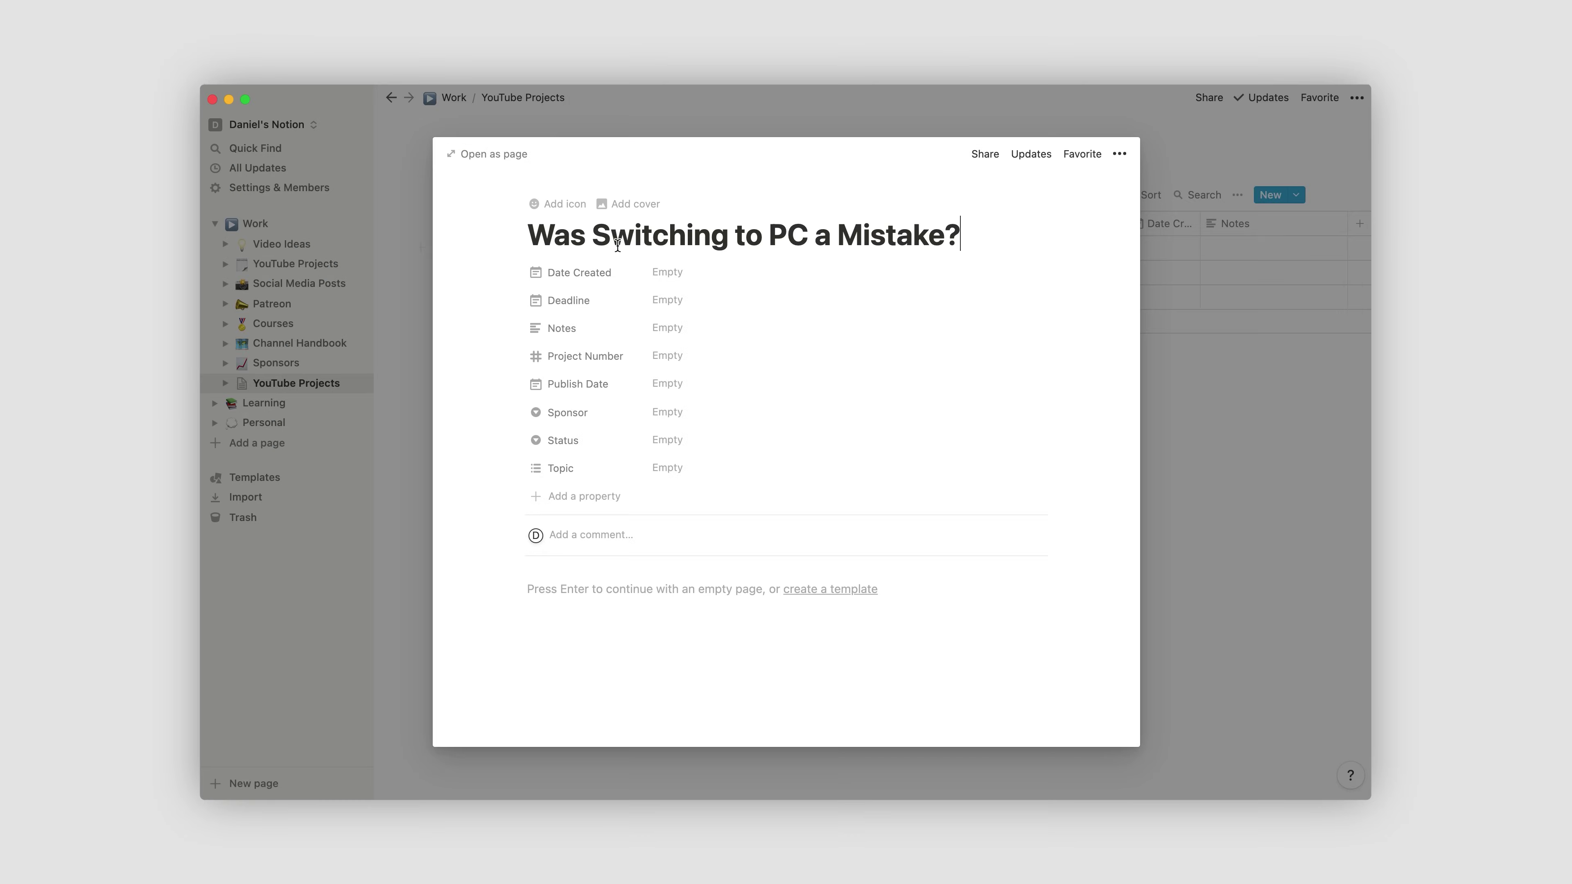
pyautogui.click(489, 153)
pyautogui.click(684, 263)
pyautogui.press('Return')
pyautogui.click(765, 277)
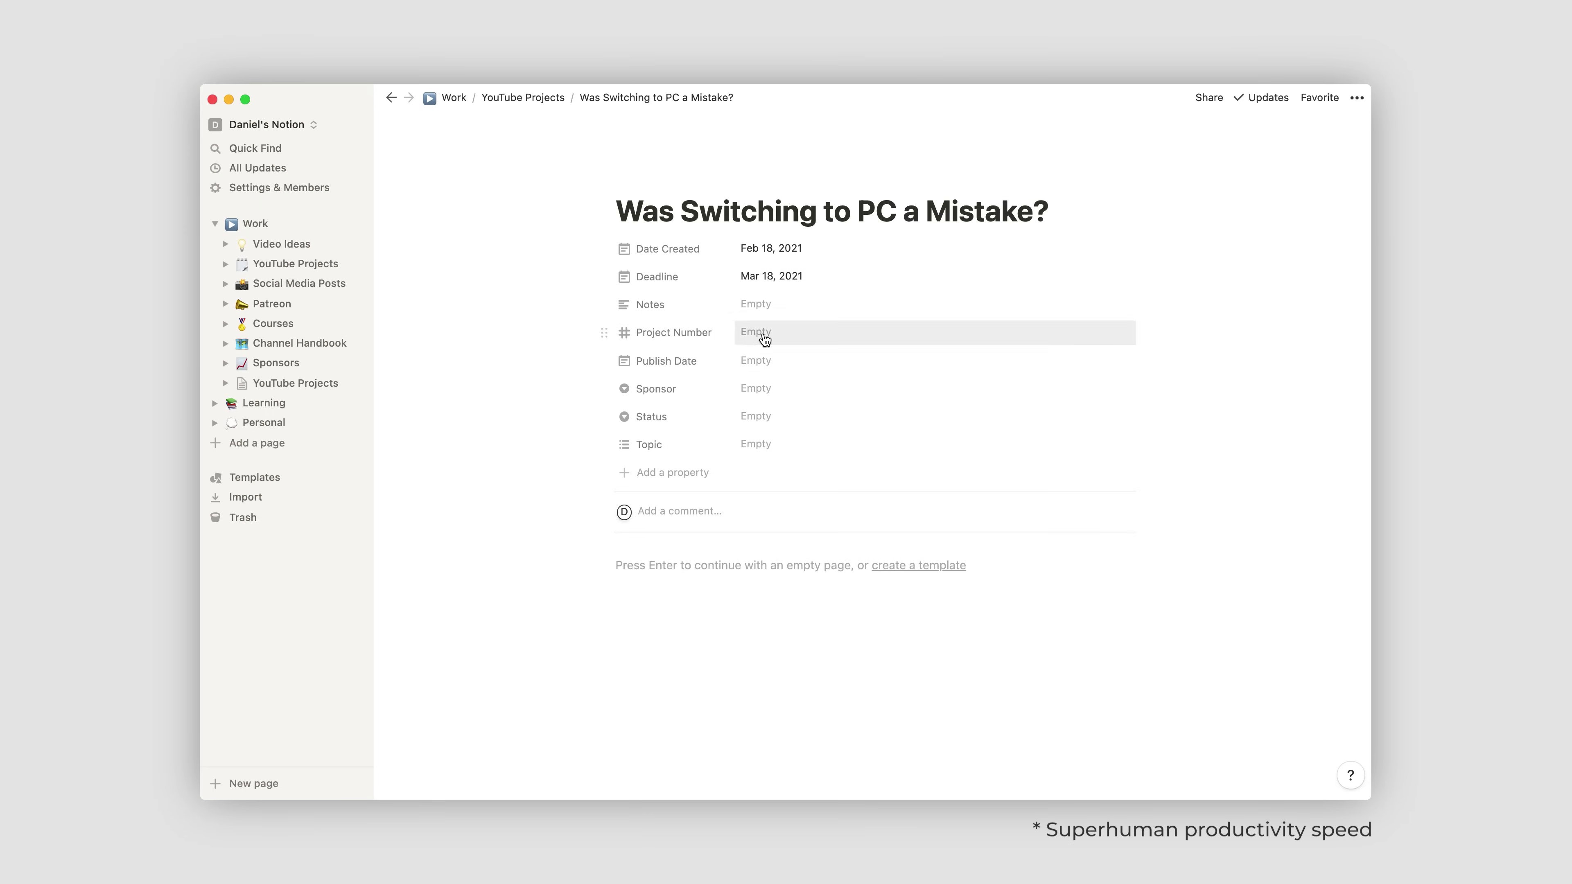
pyautogui.click(758, 332)
pyautogui.write('34')
pyautogui.click(781, 360)
pyautogui.click(903, 420)
pyautogui.click(809, 532)
# Set Sponsor to Apple, Status to In Progress and Topic to a new Tech tag
pyautogui.click(759, 388)
pyautogui.write('Apple')
pyautogui.click(755, 417)
pyautogui.write('In Progress')
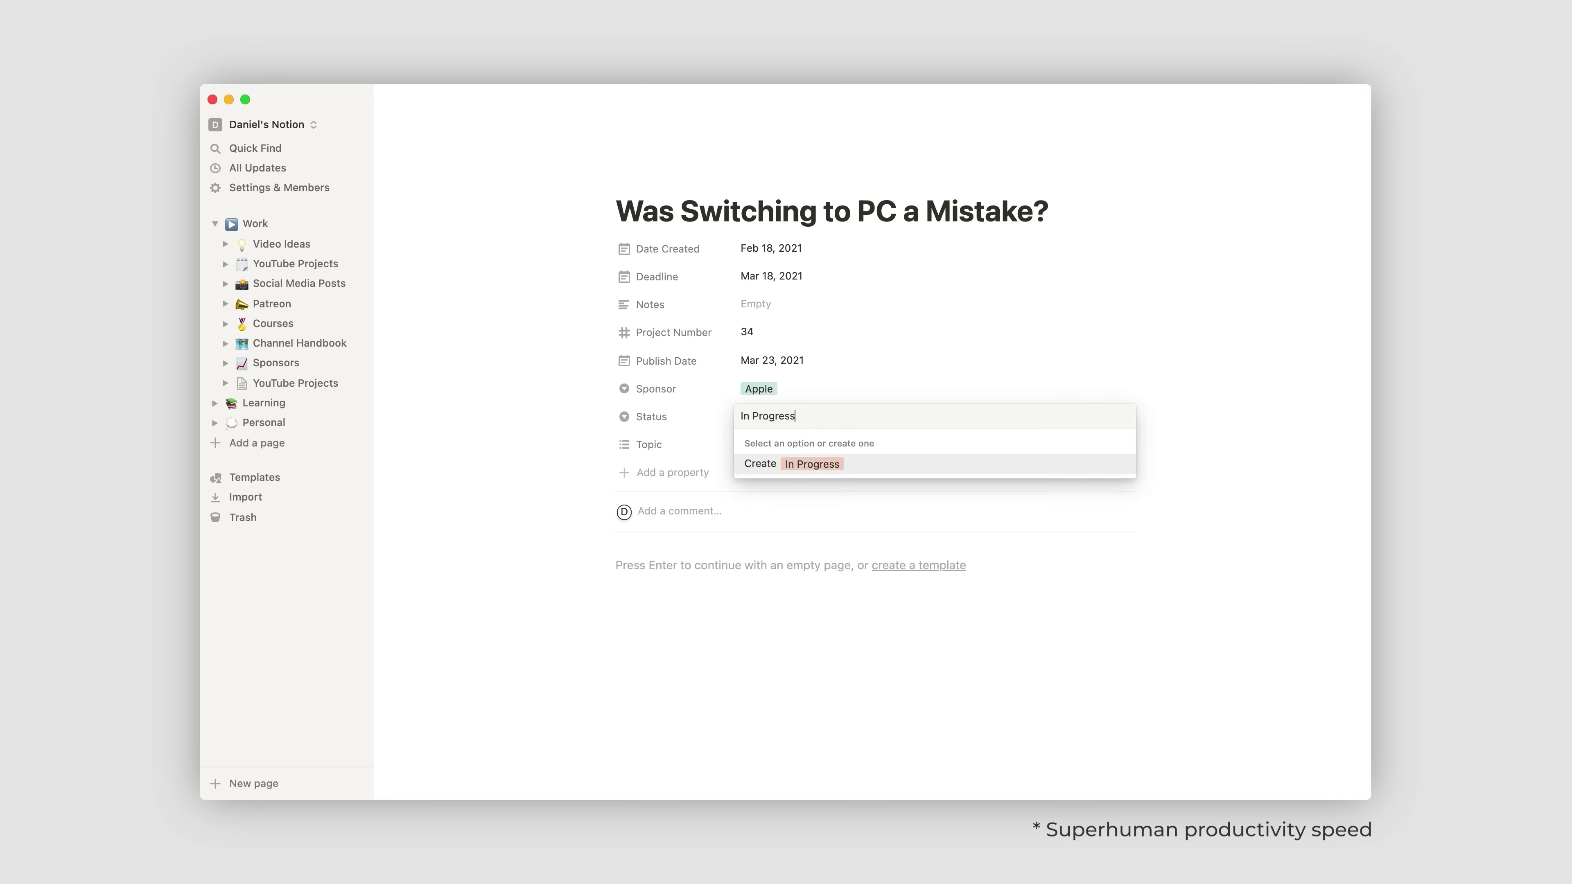
pyautogui.click(755, 445)
pyautogui.write('Tech')
pyautogui.press('Return')
pyautogui.click(500, 553)
# Write Outline, Script, Shot List and Publishing lines and turn them into sub-pages
pyautogui.click(625, 573)
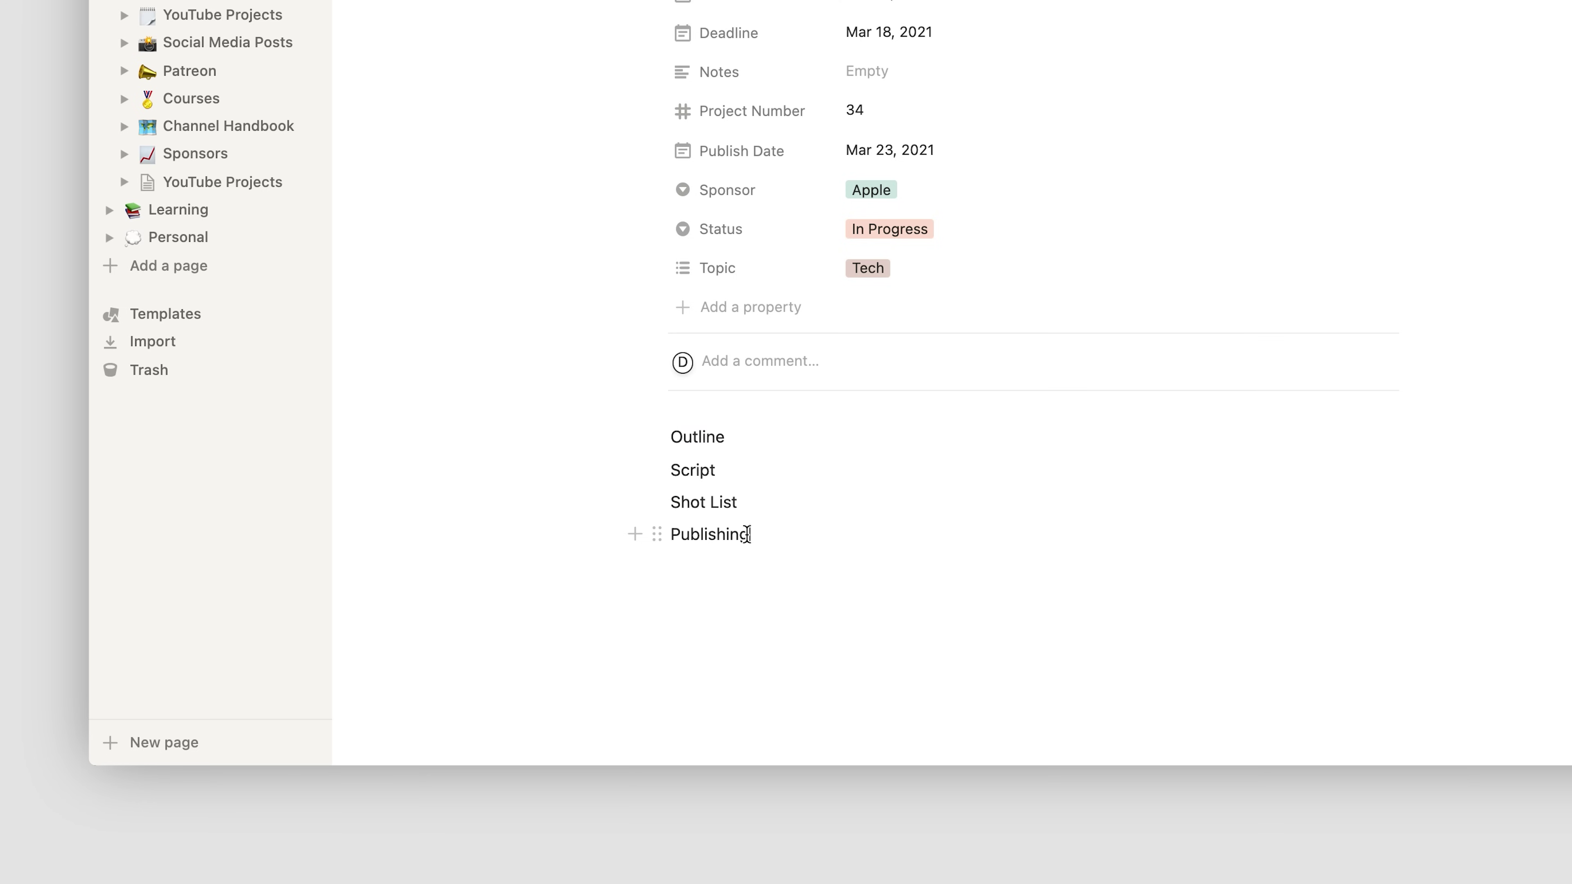
pyautogui.moveTo(747, 534); pyautogui.dragTo(642, 443)
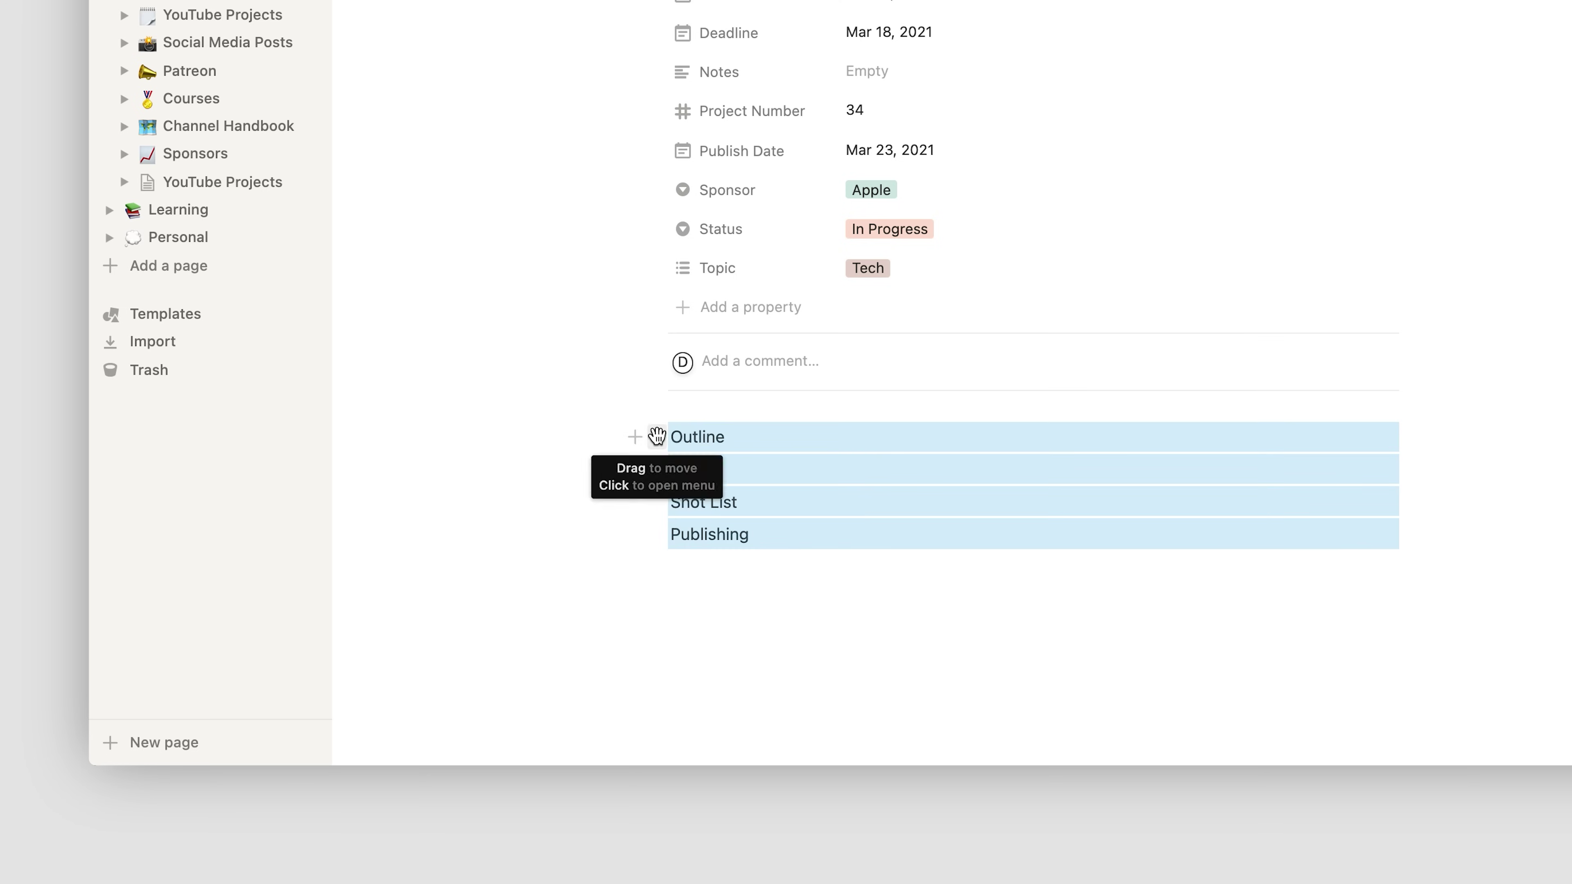
pyautogui.click(647, 436)
pyautogui.write('page')
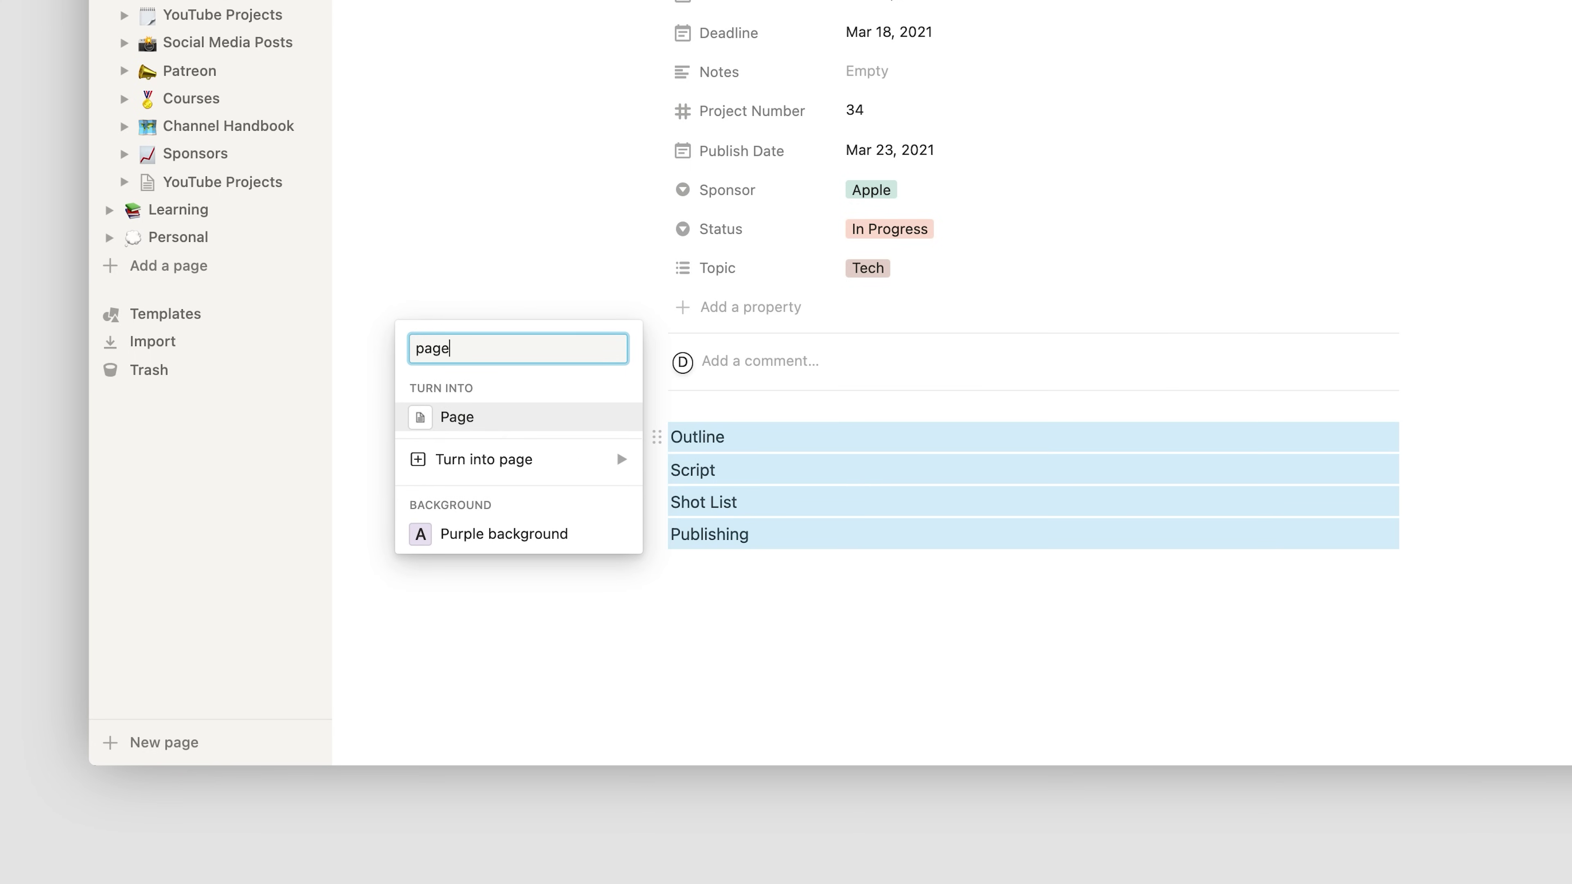
pyautogui.click(547, 421)
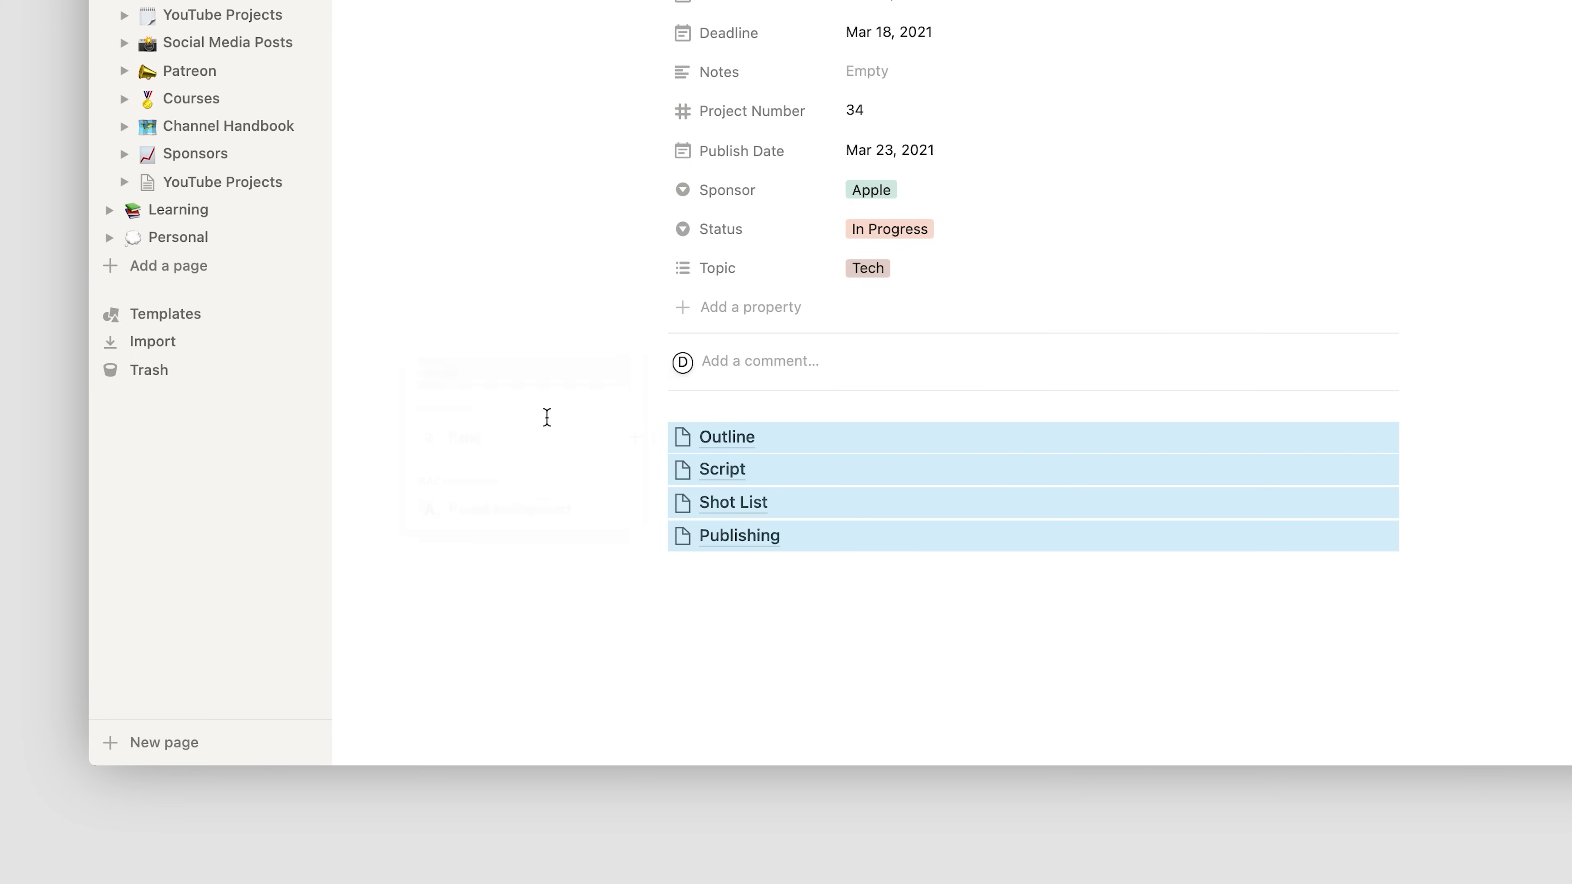
pyautogui.click(533, 594)
# Paste the prepared Checklist of to-dos below the sub-pages
pyautogui.write('Checklist Outline Script Shot List Music Film A-Roll Film B-Roll Edit Colour Grade Thumbnail')
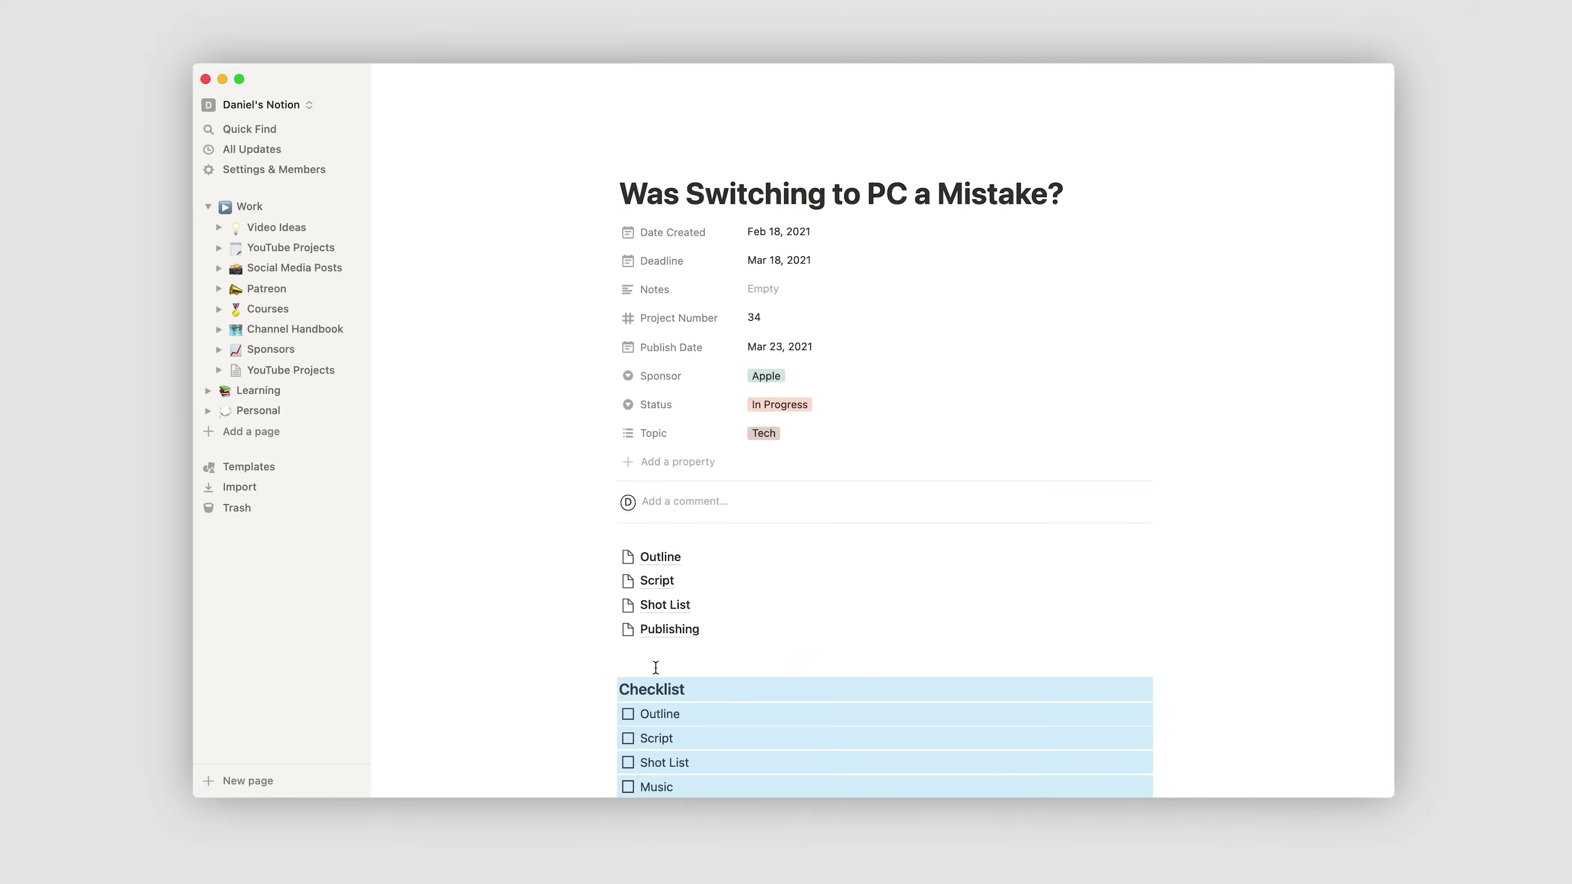
pyautogui.scroll(-2, 720, 588)
pyautogui.scroll(-2, 651, 672)
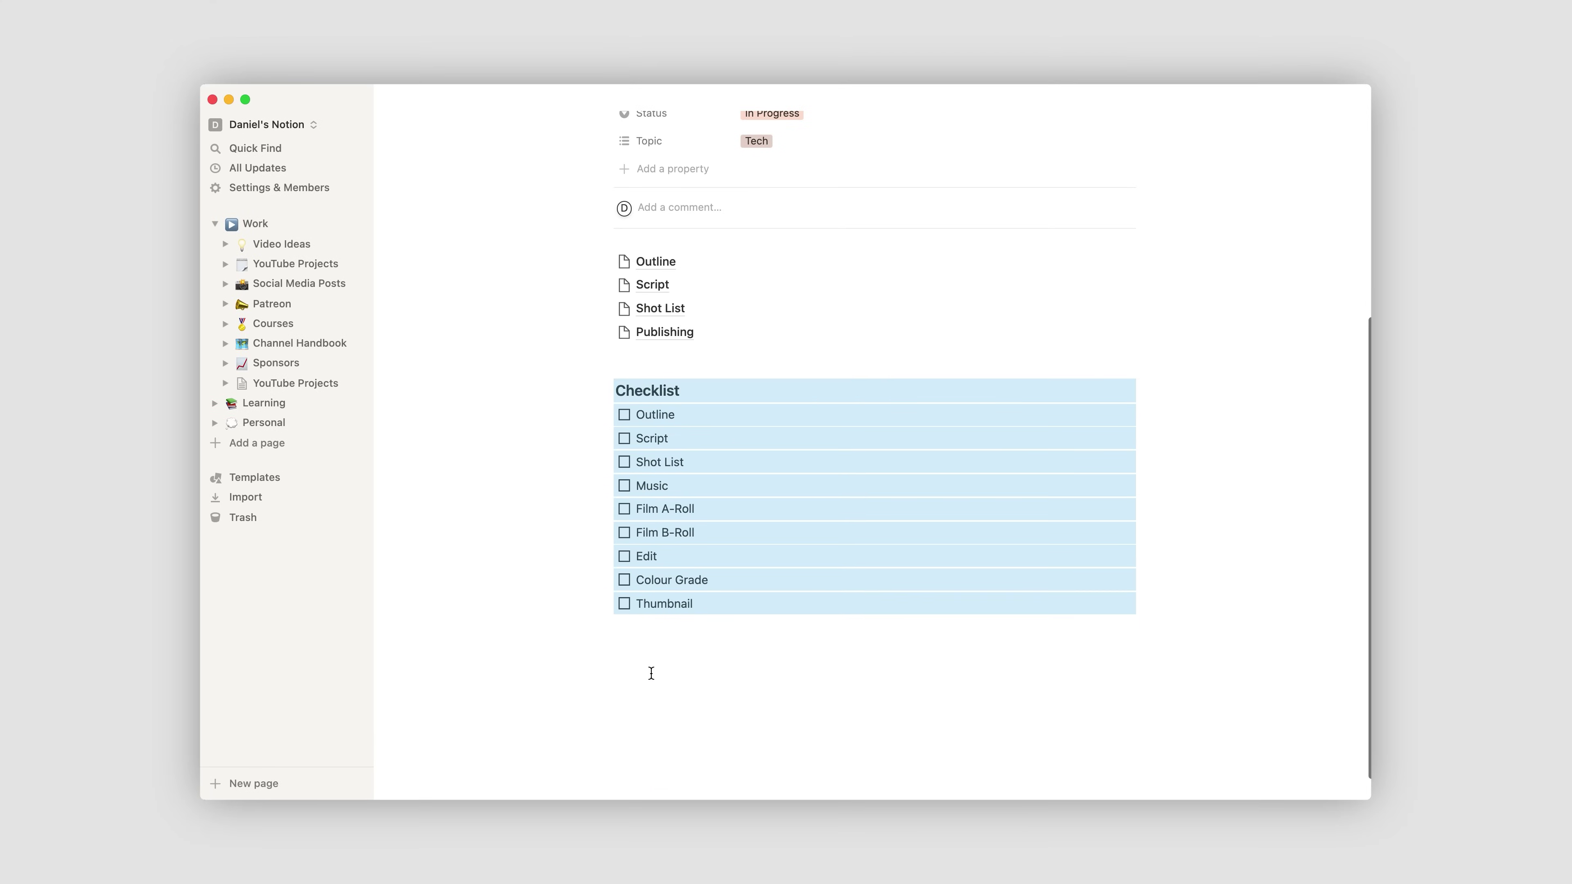
pyautogui.click(950, 714)
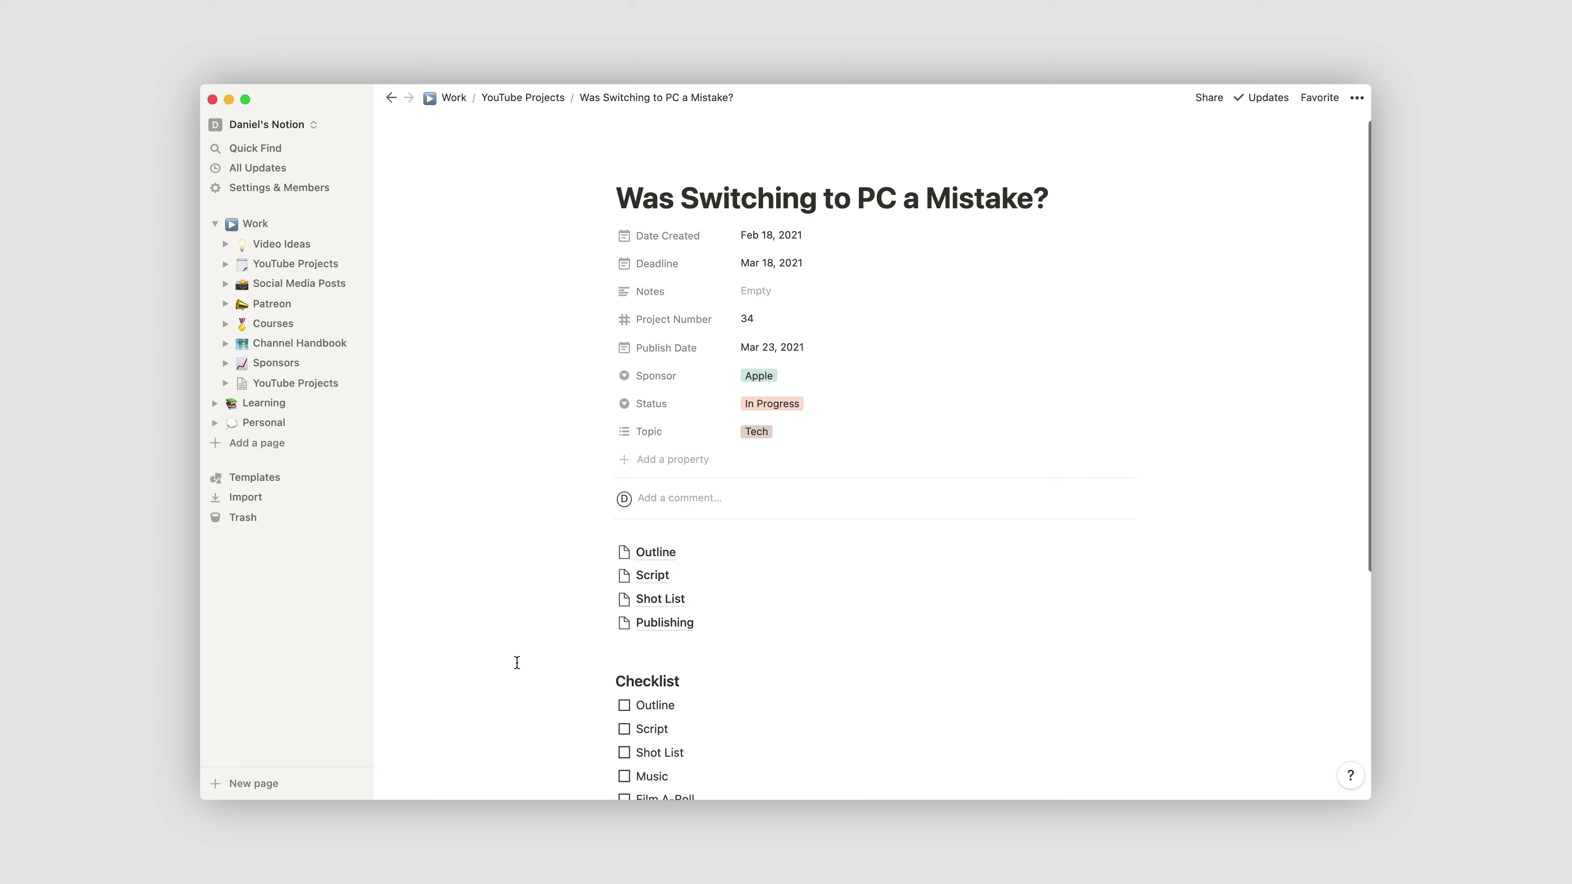
# Copy the sub-pages and checklist, then start a 'New Project' template in YouTube Projects
pyautogui.scroll(-5, 517, 663)
pyautogui.moveTo(851, 714); pyautogui.dragTo(657, 280)
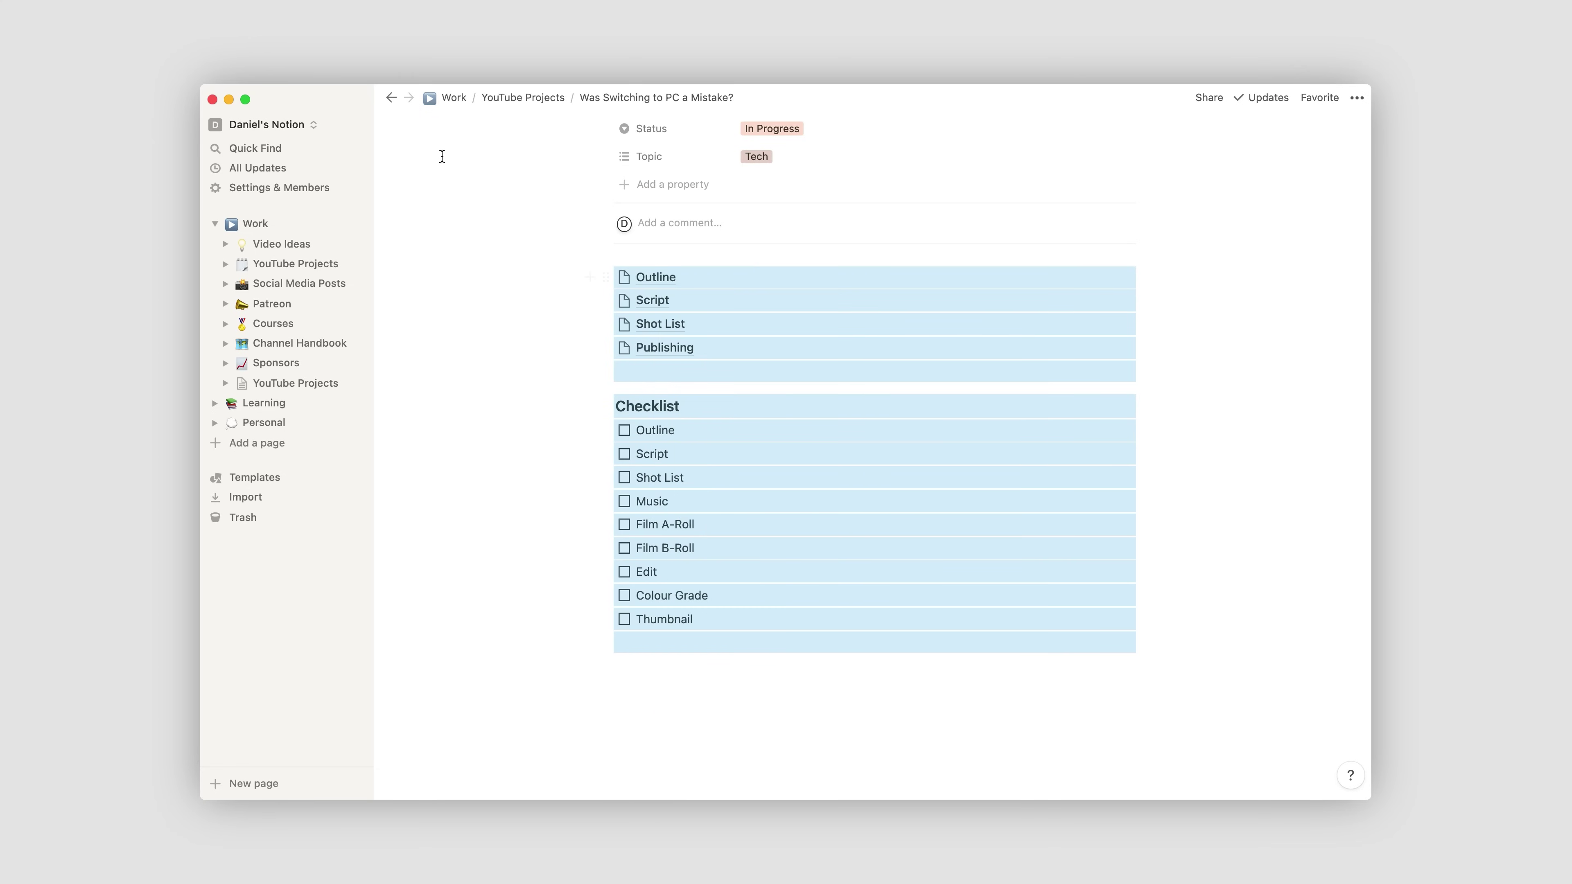
pyautogui.click(529, 99)
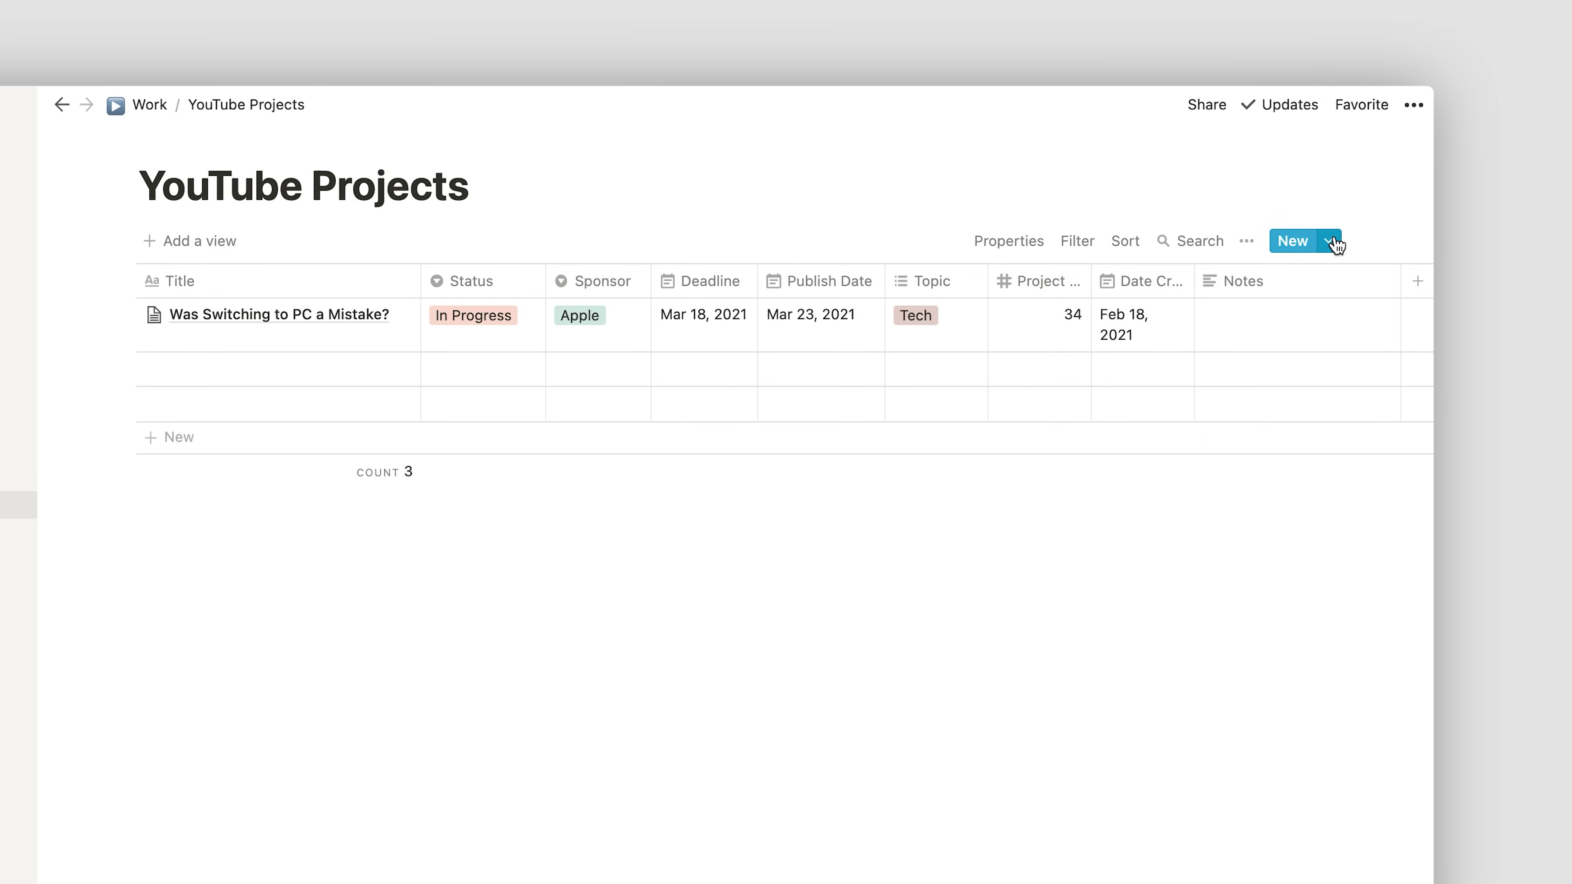
pyautogui.click(1297, 197)
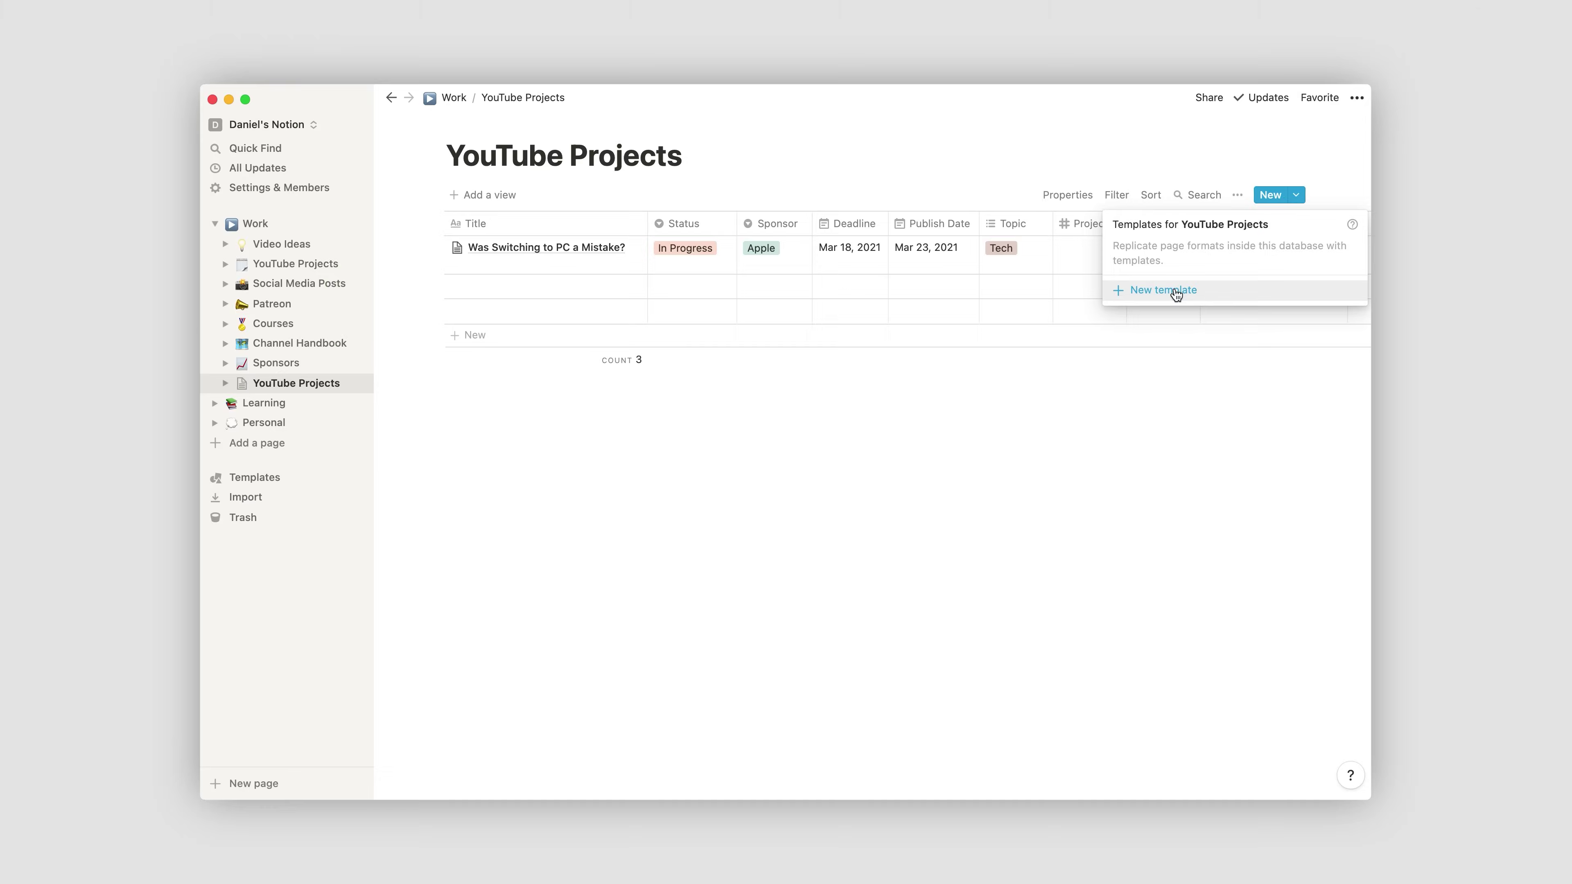
pyautogui.click(1156, 372)
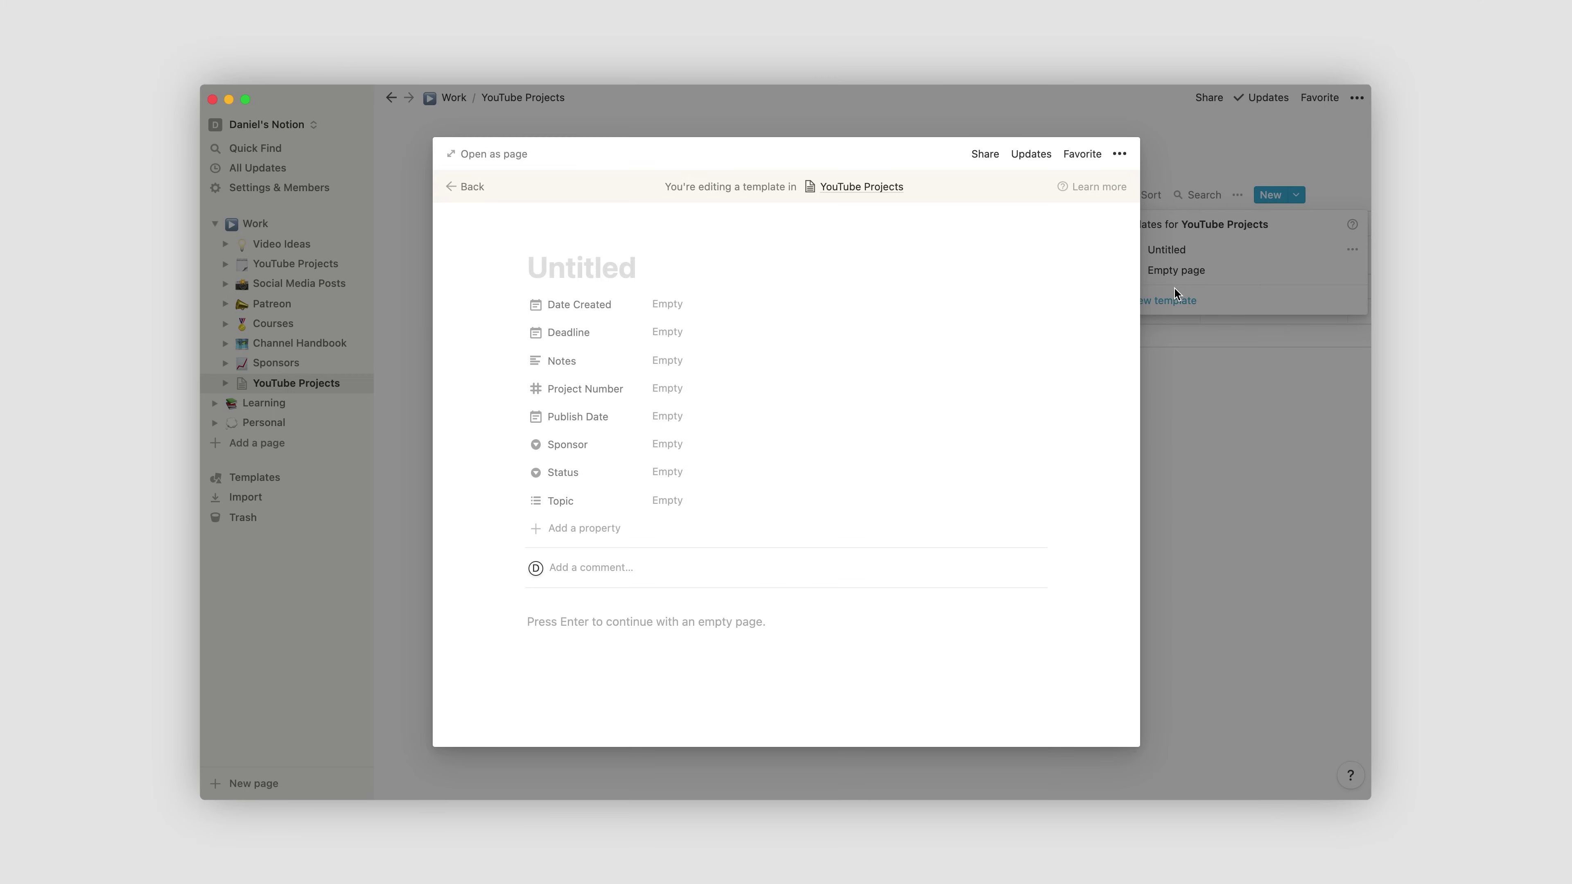
pyautogui.write('New Project')
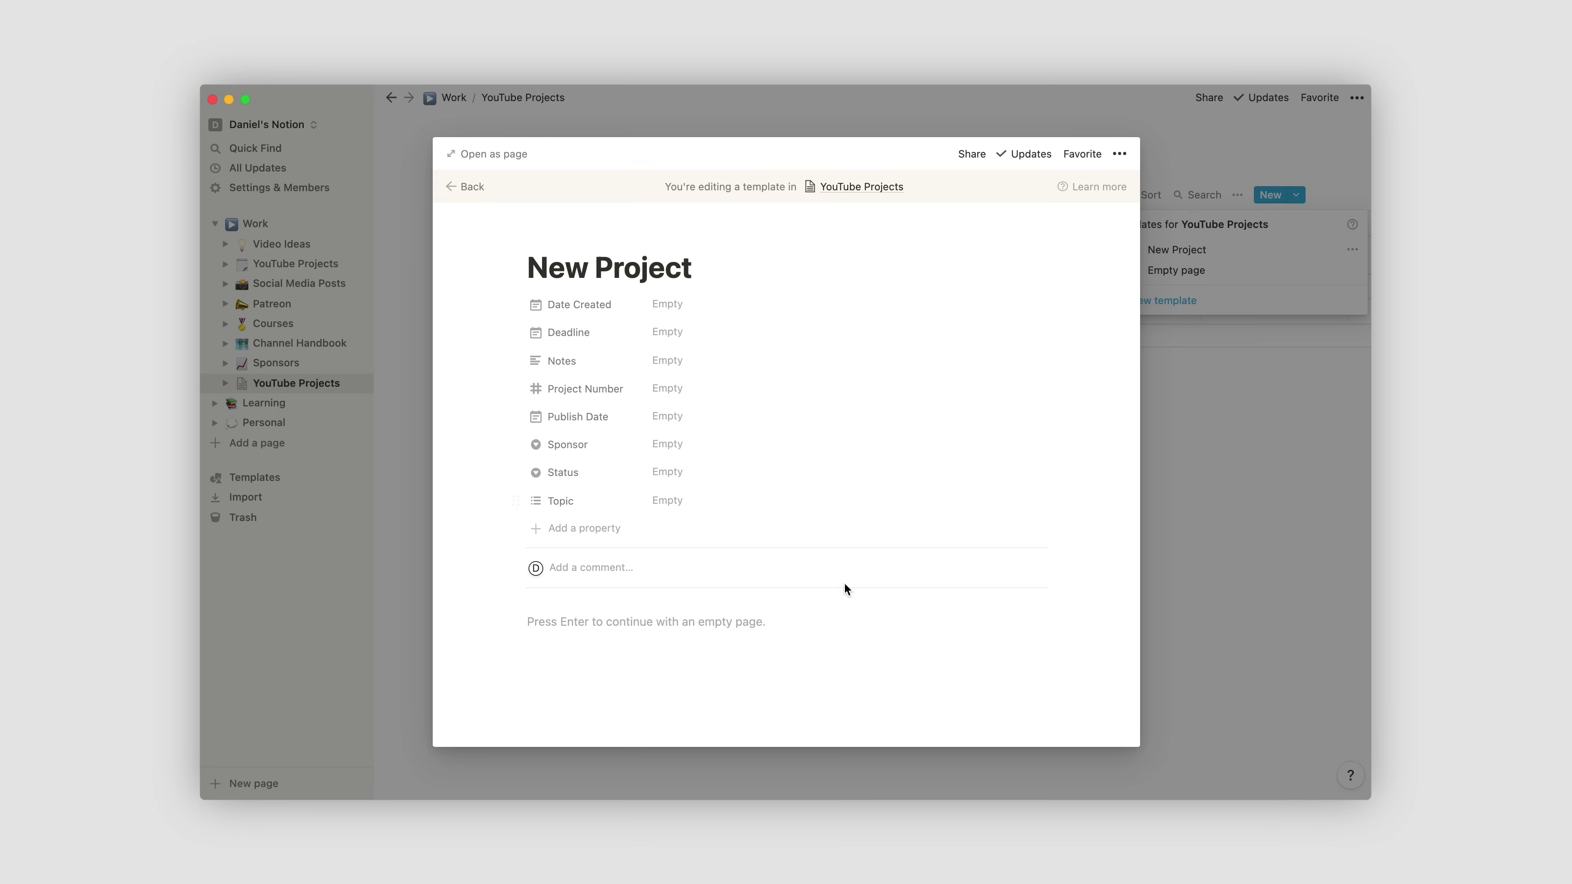
# Paste the sub-page links and checklist into the template body and close it
pyautogui.click(551, 623)
pyautogui.press('super+v')
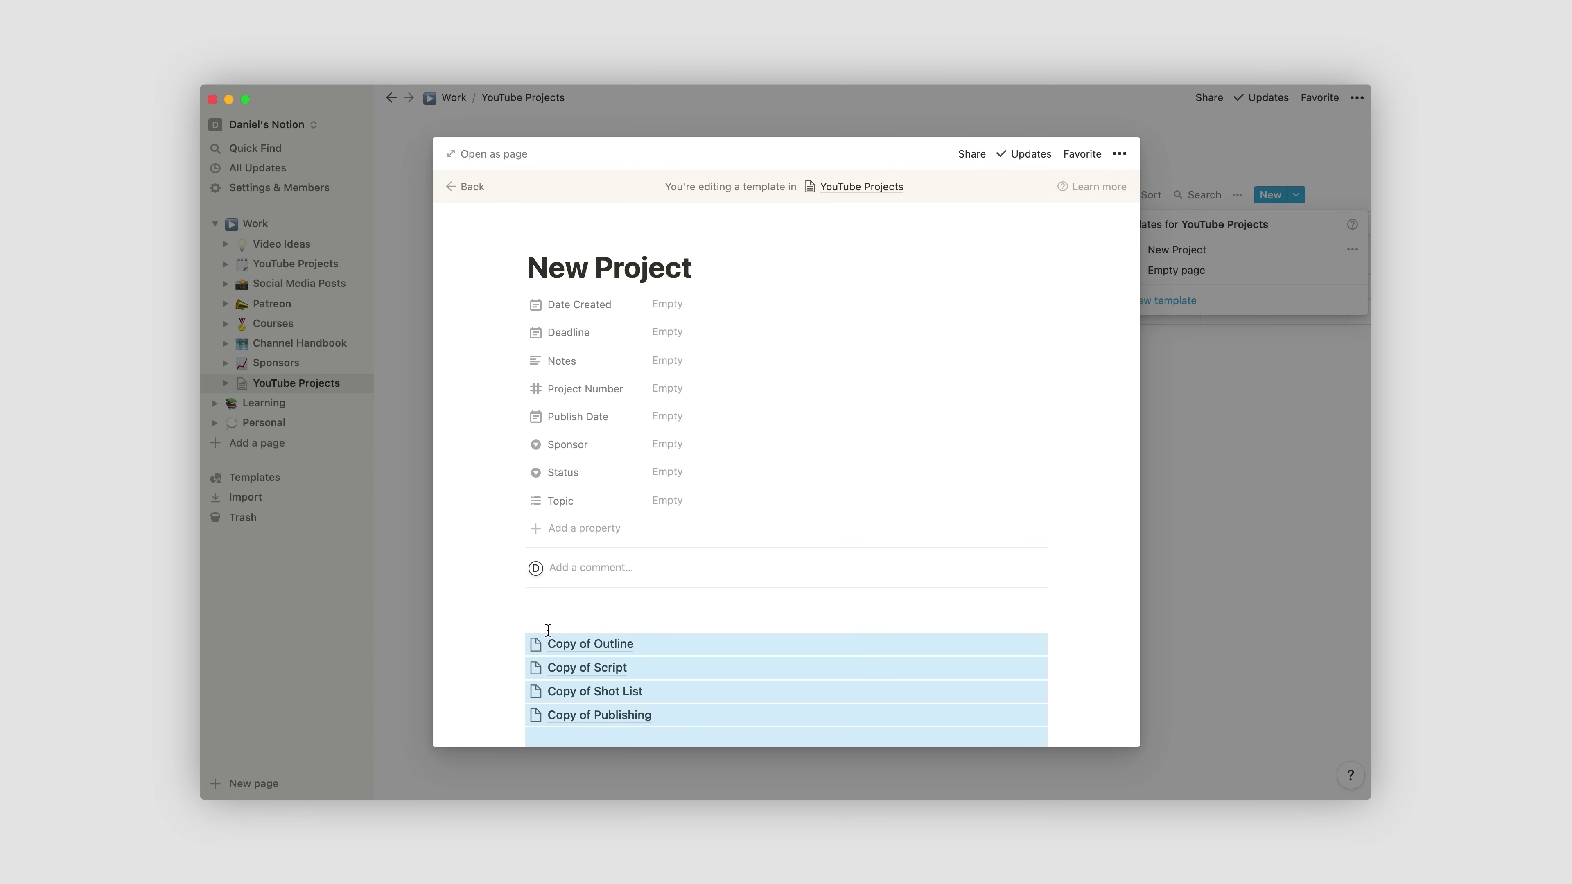
pyautogui.scroll(-5, 547, 629)
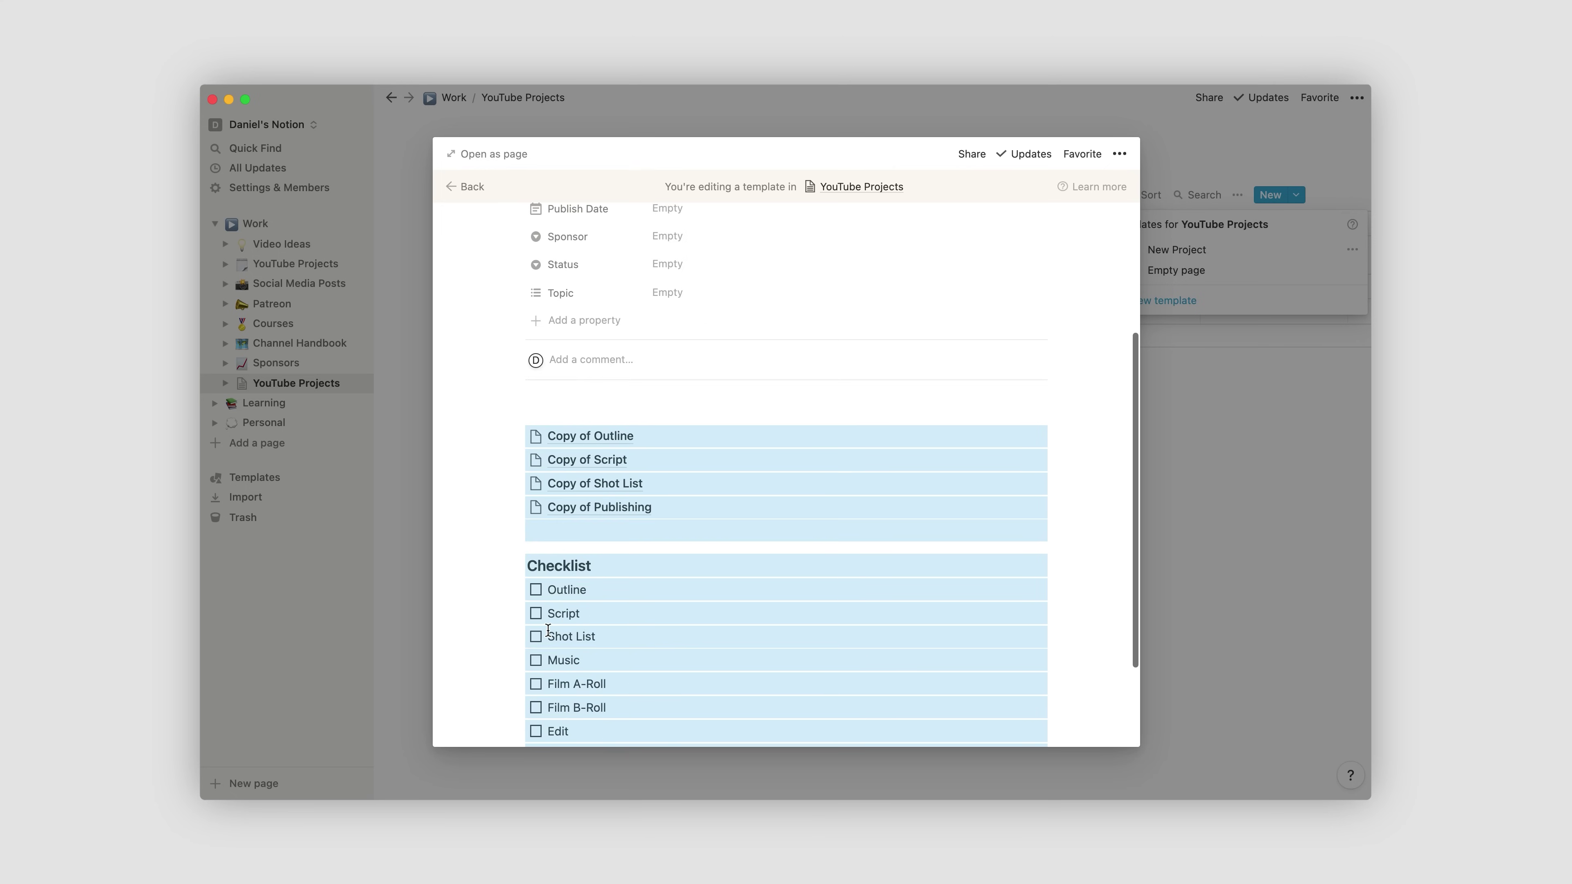
pyautogui.click(468, 722)
pyautogui.click(406, 662)
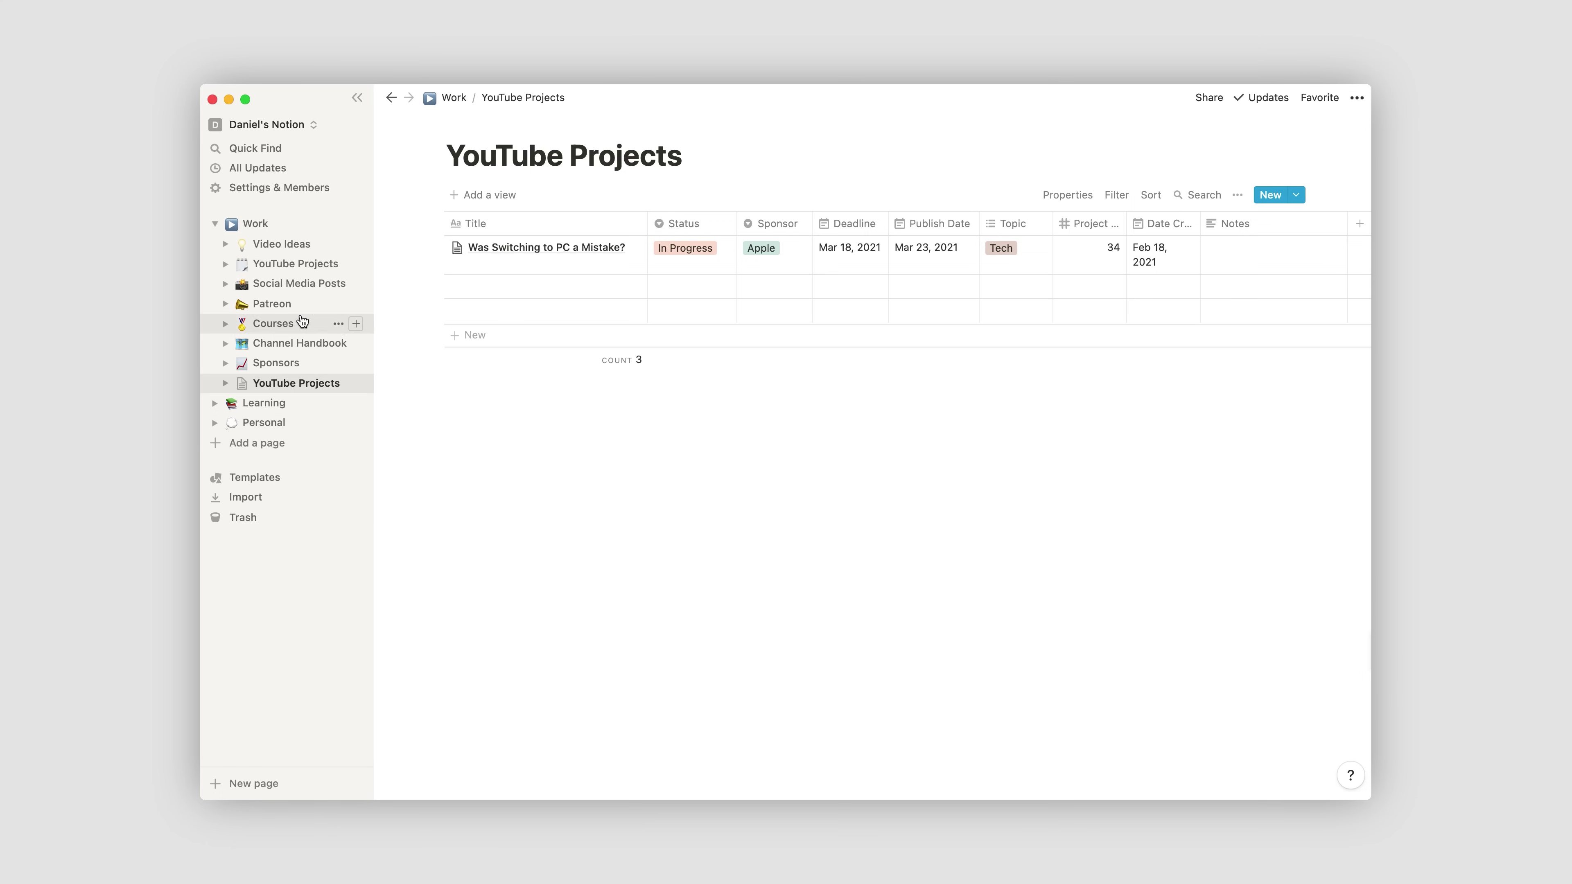
# Create a new page from the New Project template in YouTube Projects and scroll through its contents
pyautogui.click(303, 265)
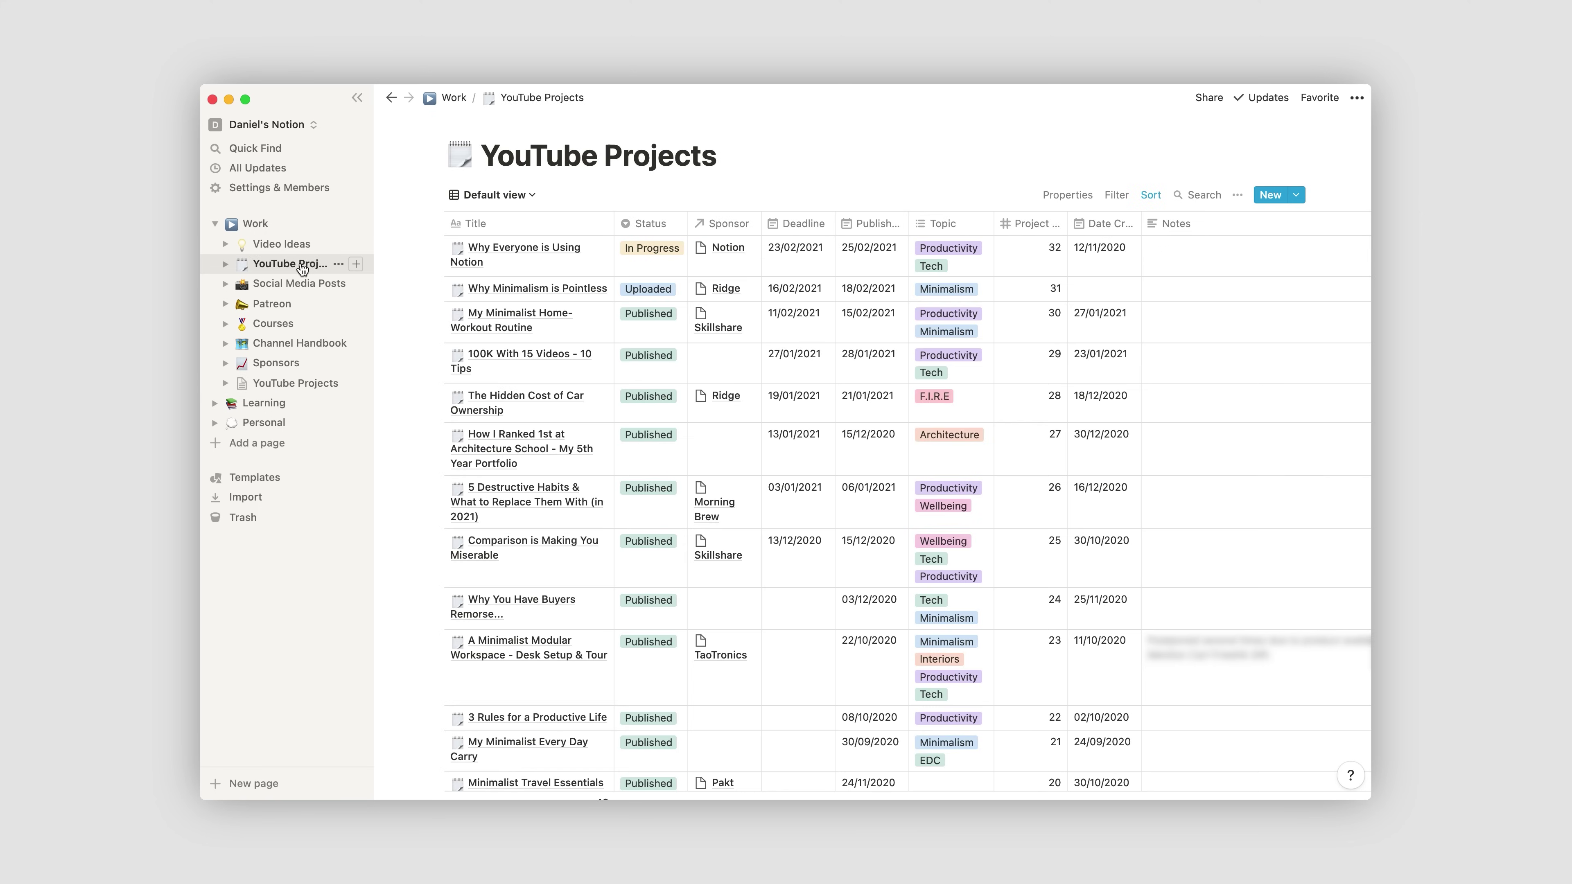
pyautogui.click(1296, 197)
pyautogui.click(1236, 249)
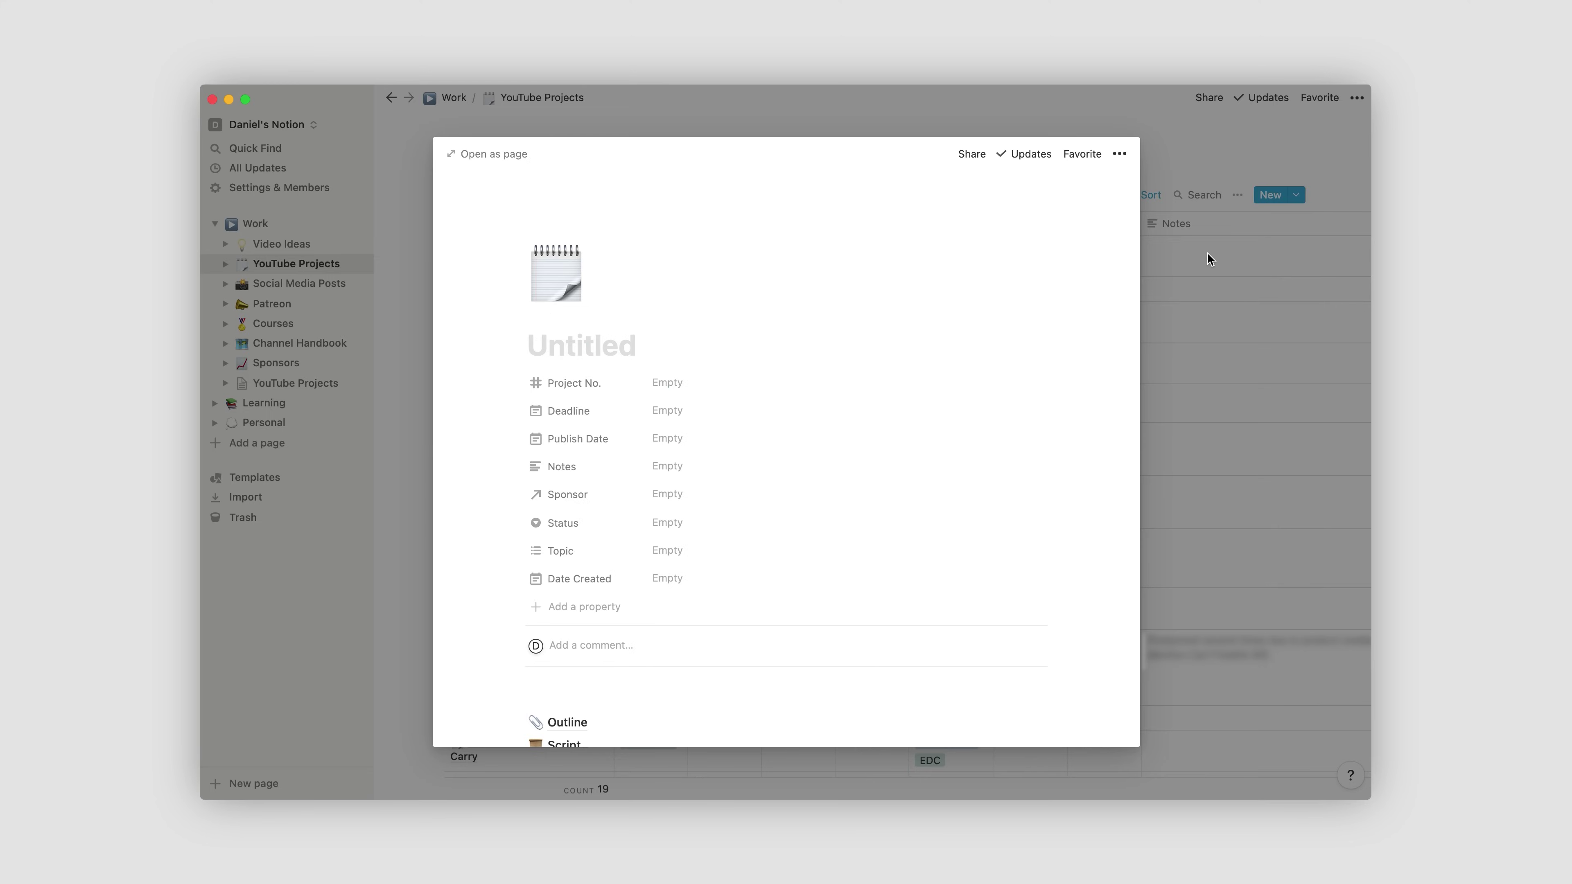
pyautogui.scroll(-5, 491, 442)
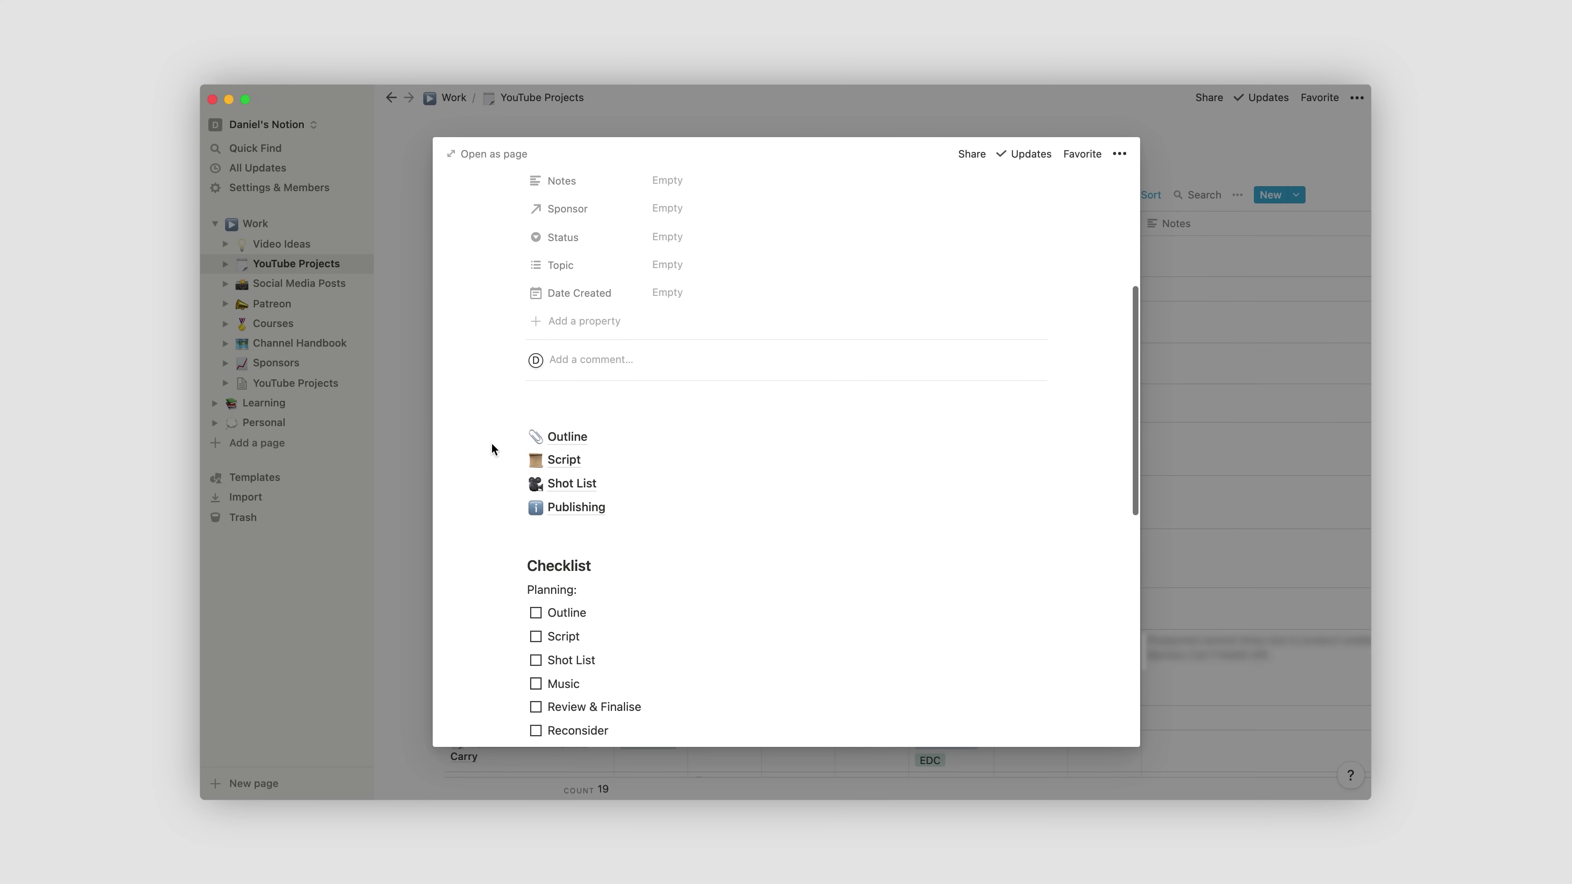
pyautogui.scroll(-8, 492, 443)
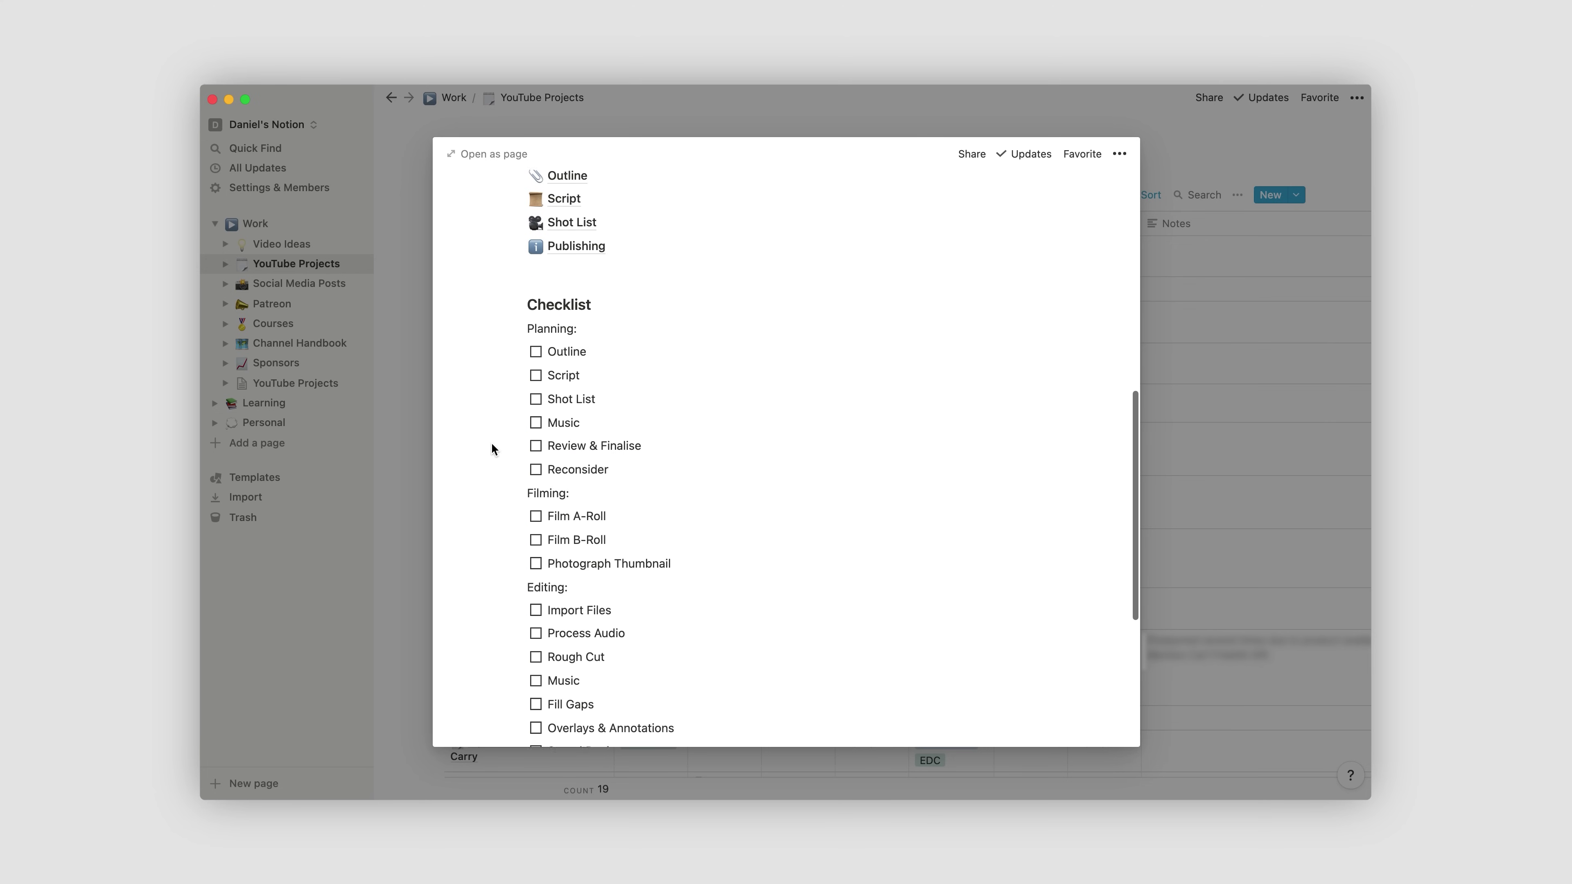
pyautogui.scroll(-10, 491, 442)
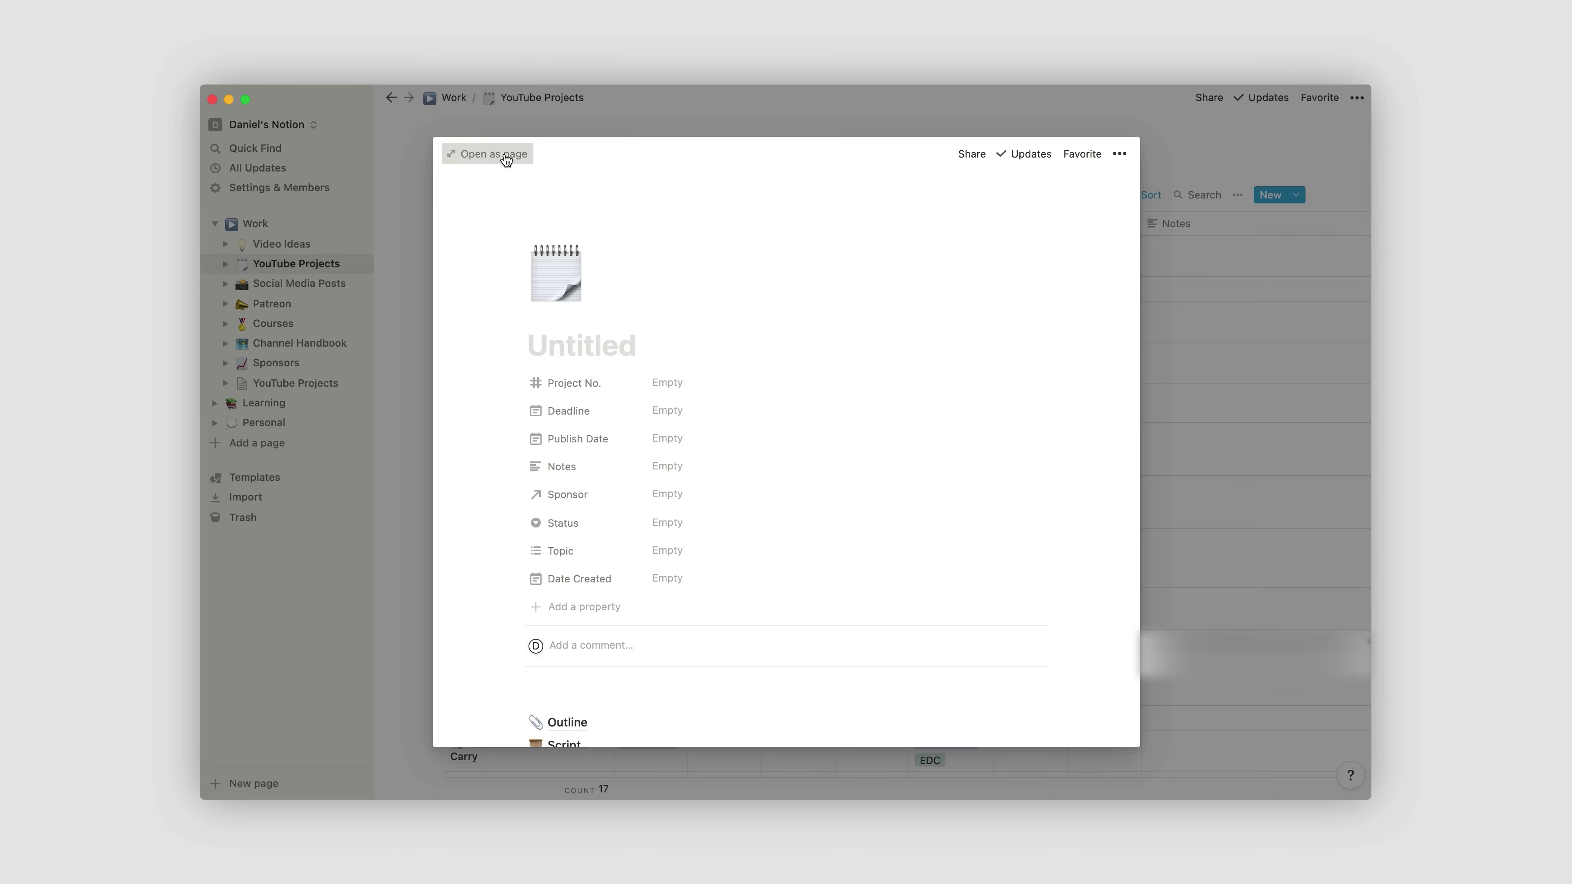
# Open the new project as a full page, then its Outline sub-page, expanding the Hook guidance
pyautogui.click(505, 154)
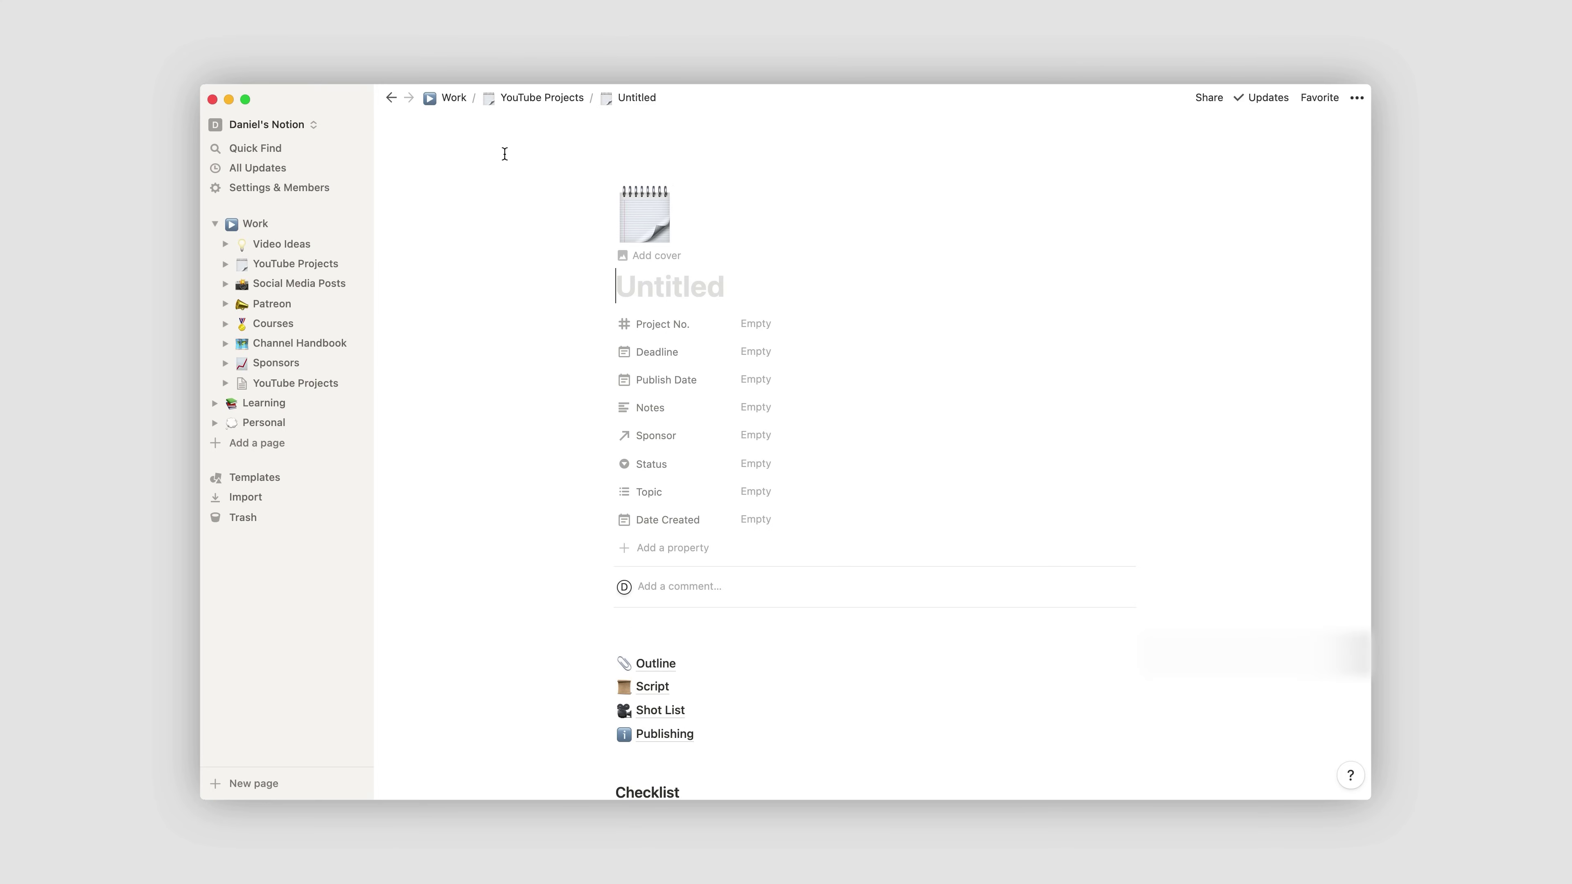
pyautogui.scroll(-6, 504, 153)
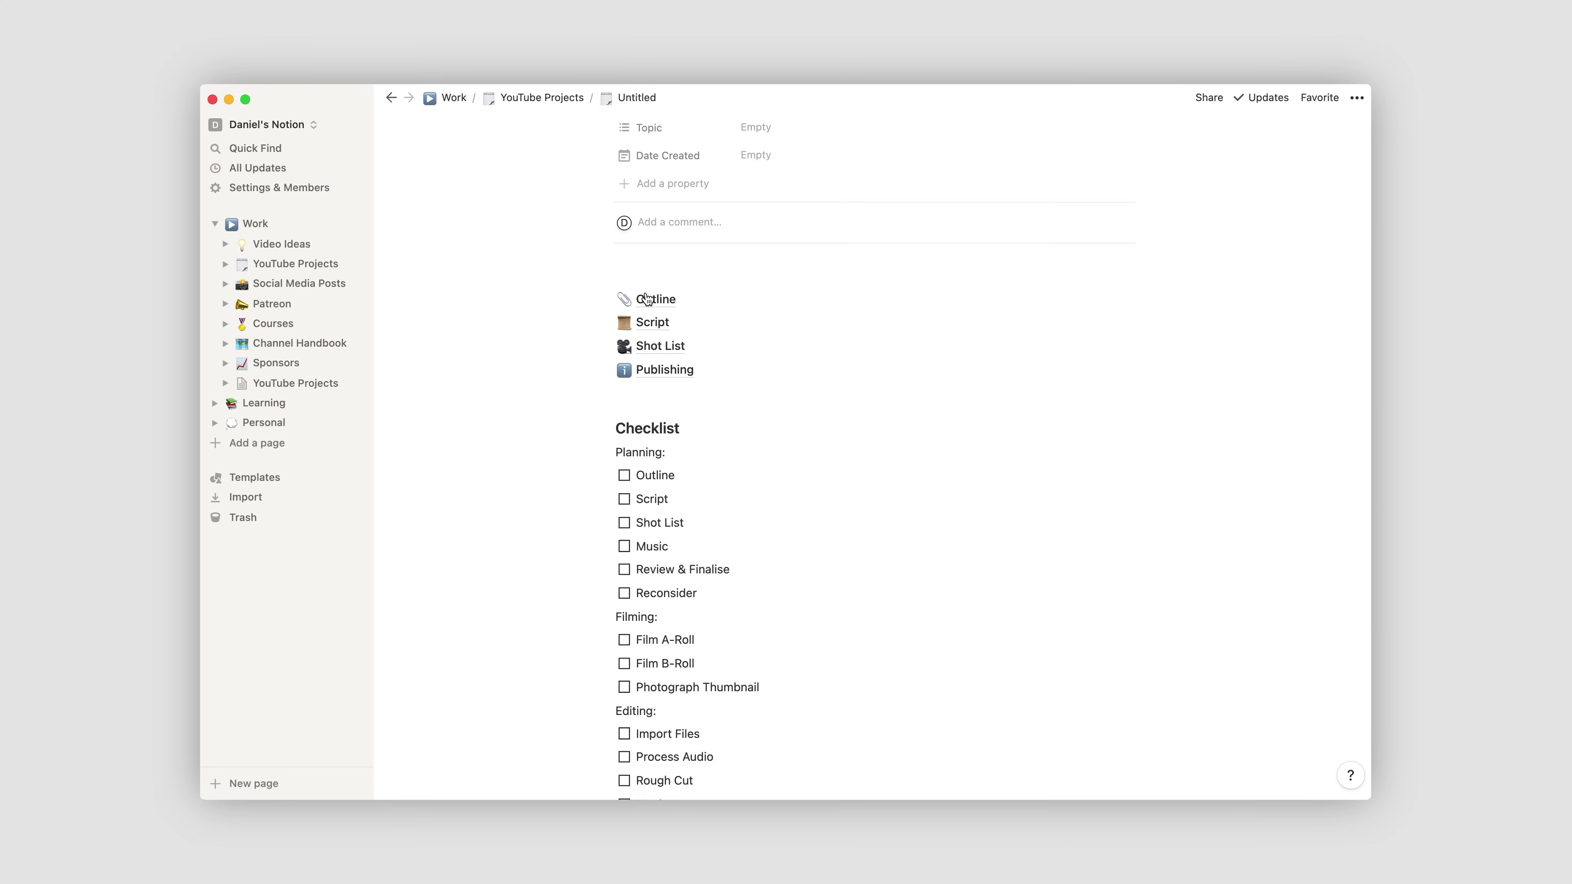
pyautogui.click(662, 300)
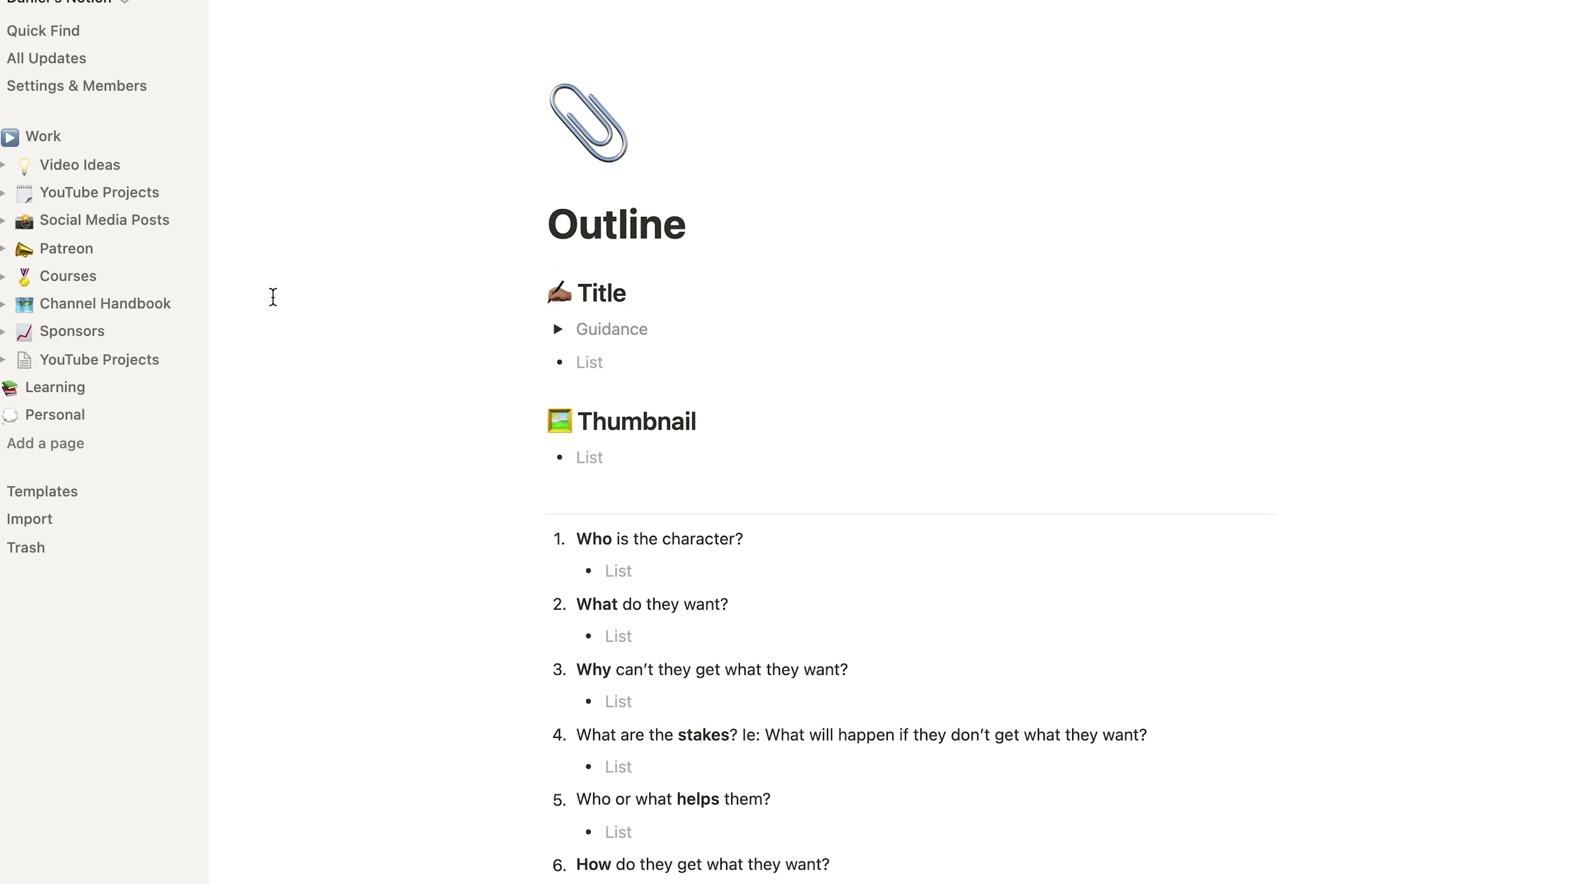
pyautogui.scroll(-5, 273, 297)
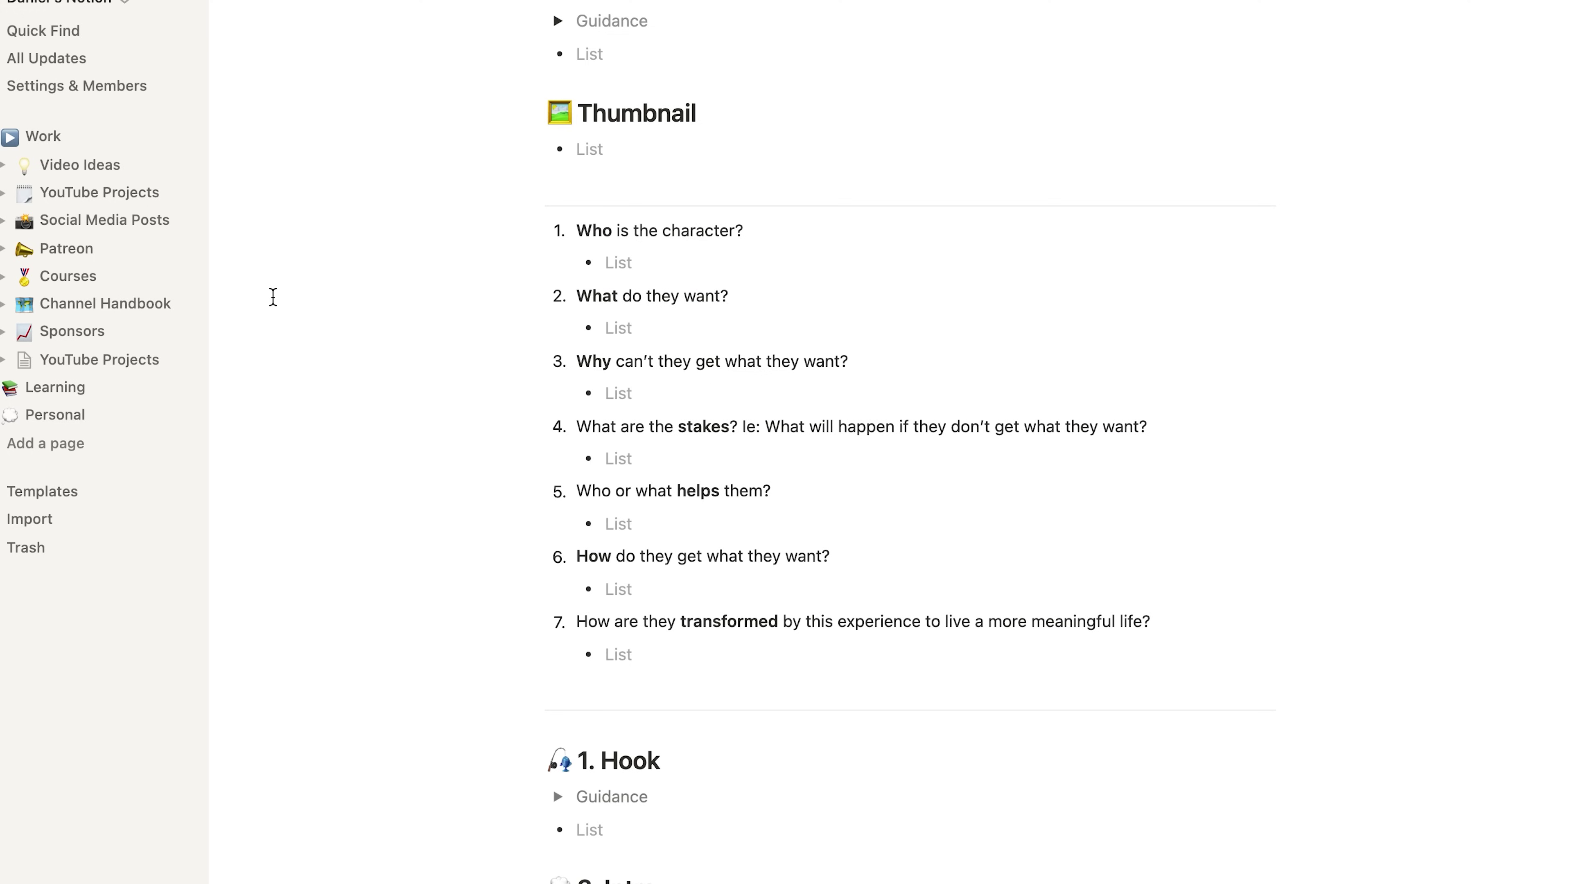
pyautogui.scroll(-10, 273, 297)
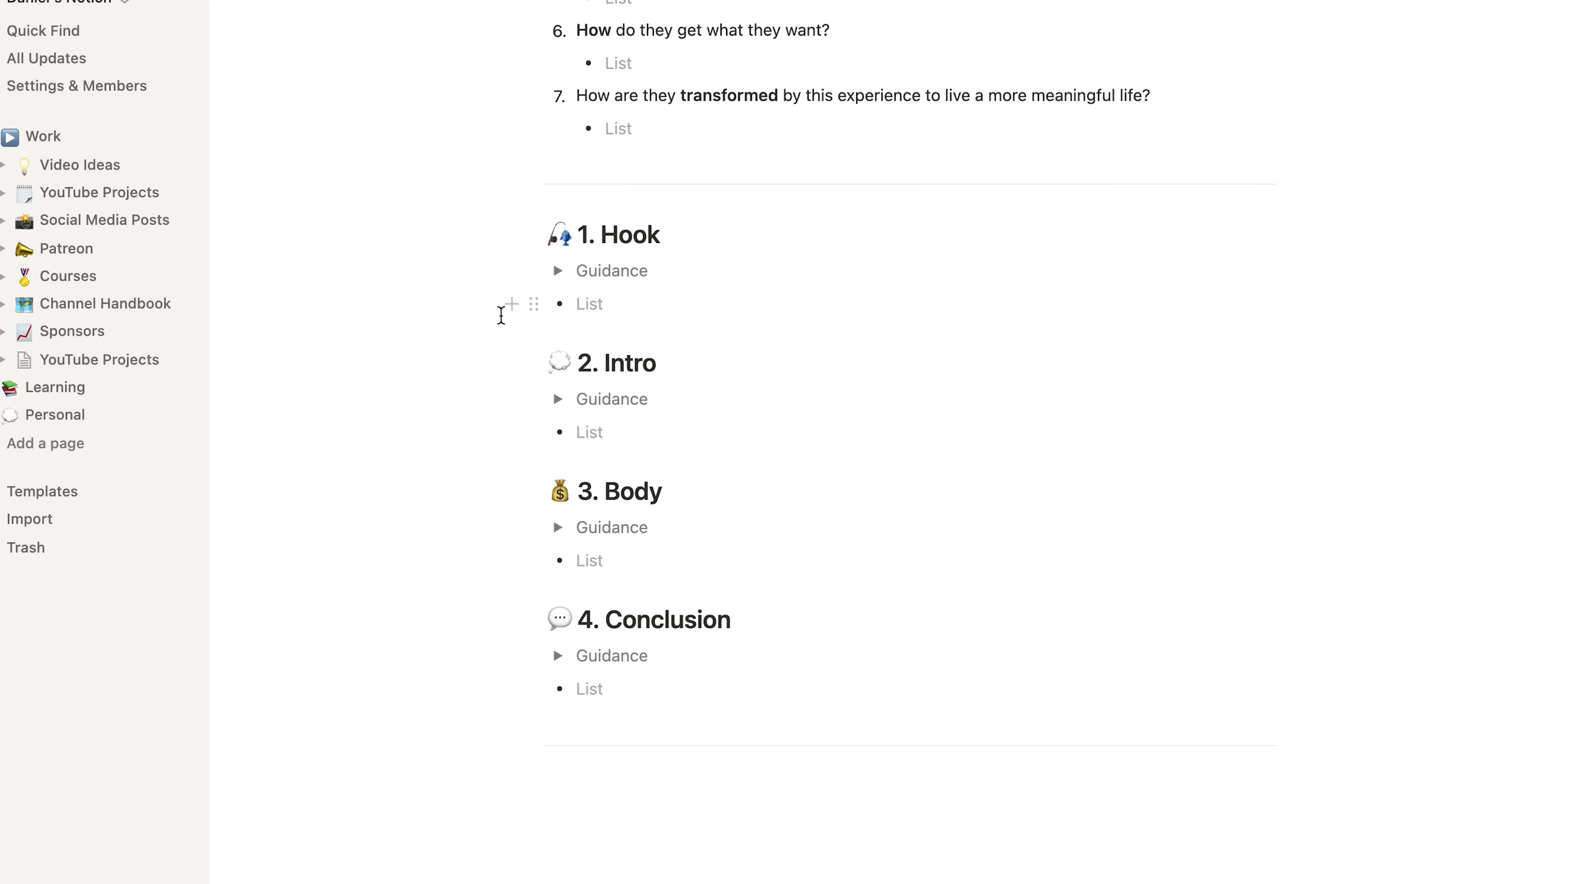
pyautogui.click(557, 272)
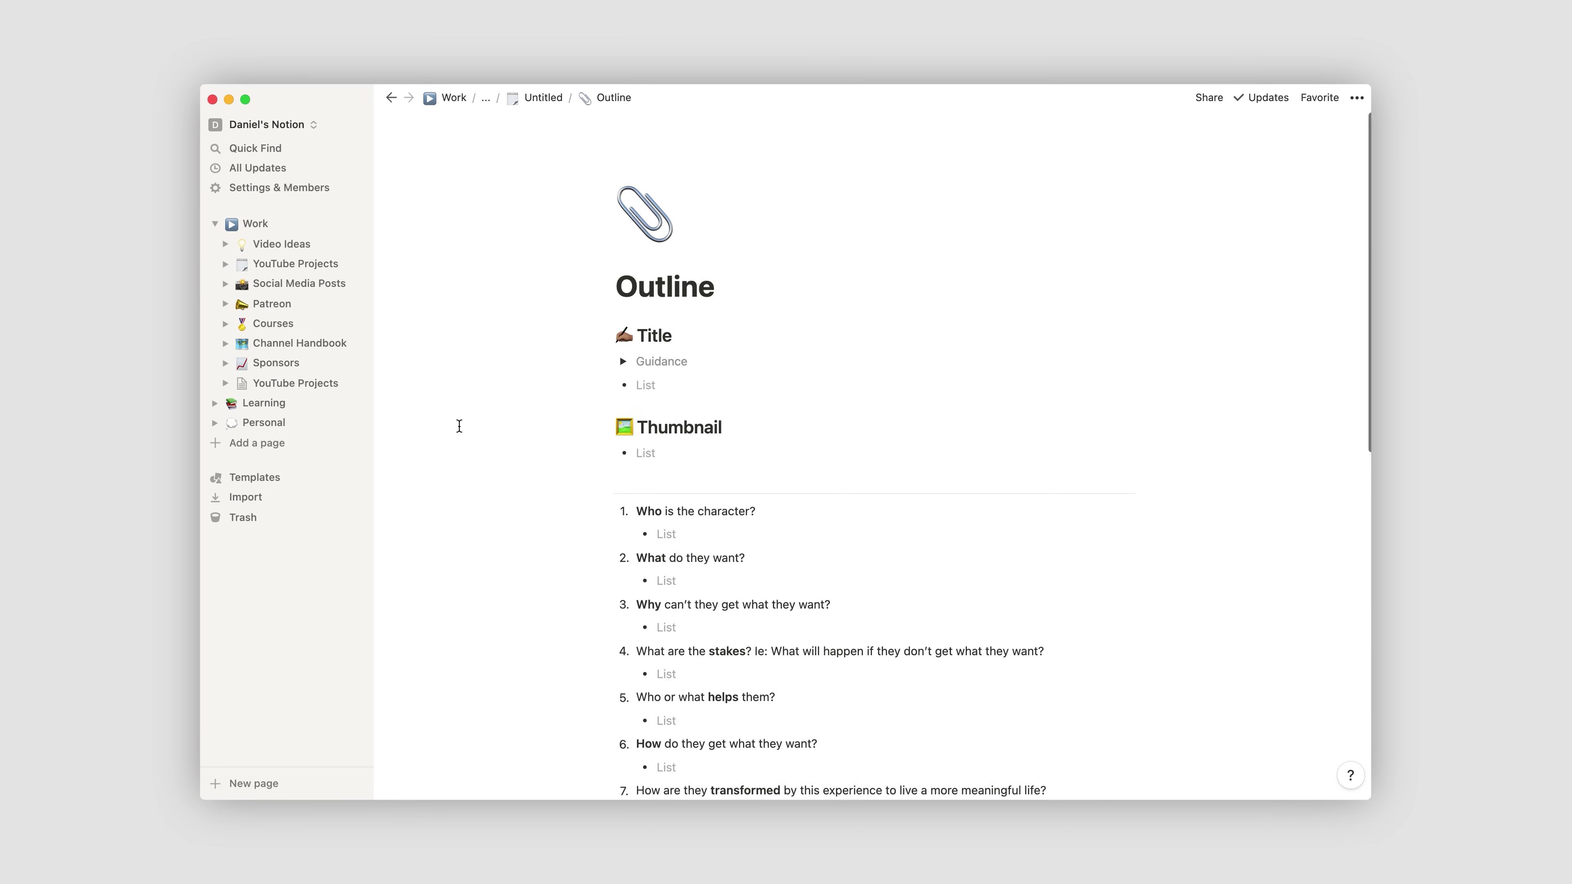
# Go back to the parent project page and review its sub-pages and checklist
pyautogui.click(390, 99)
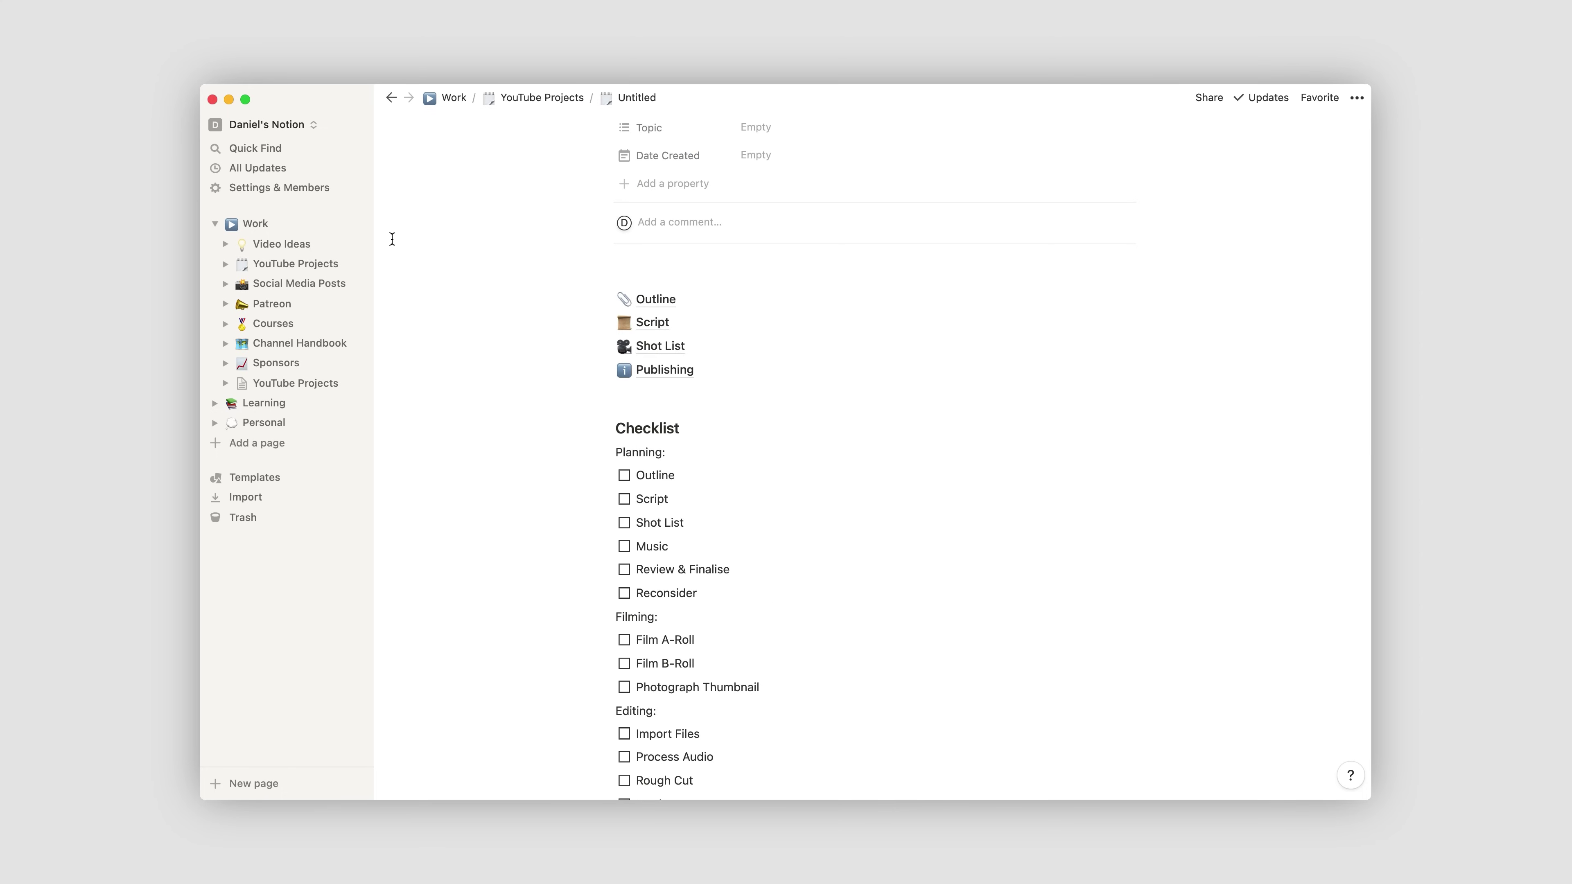
pyautogui.scroll(5, 426, 335)
pyautogui.scroll(-10, 427, 335)
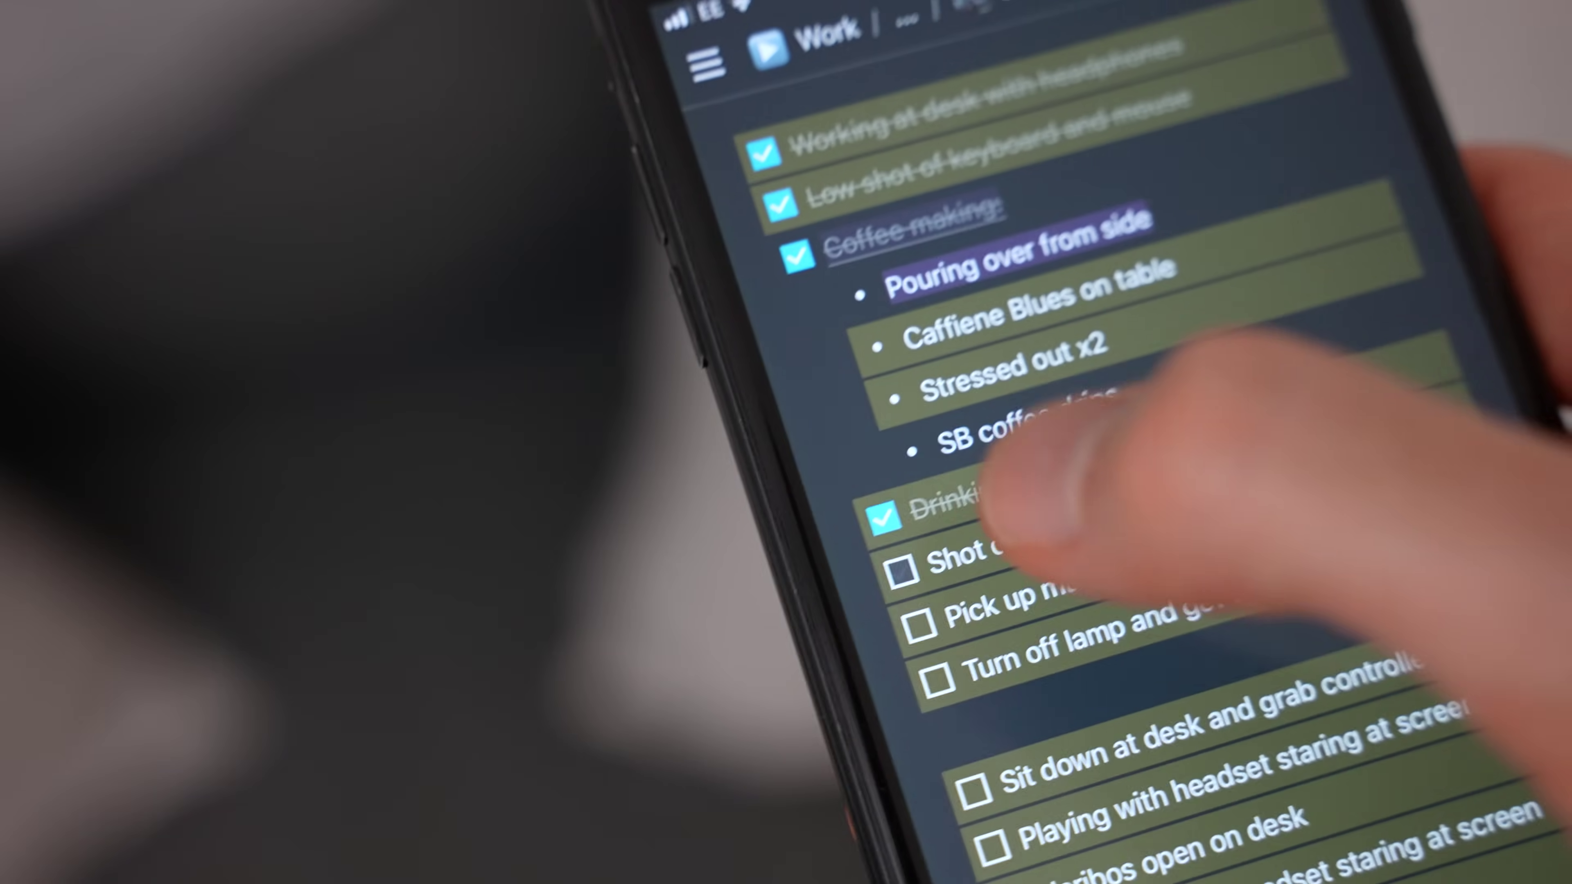
# Tick off 'Shot of 14oz mug', 'Pick up mug' and 'Turn off lamp and get up from desk' in the shot list
pyautogui.click(994, 604)
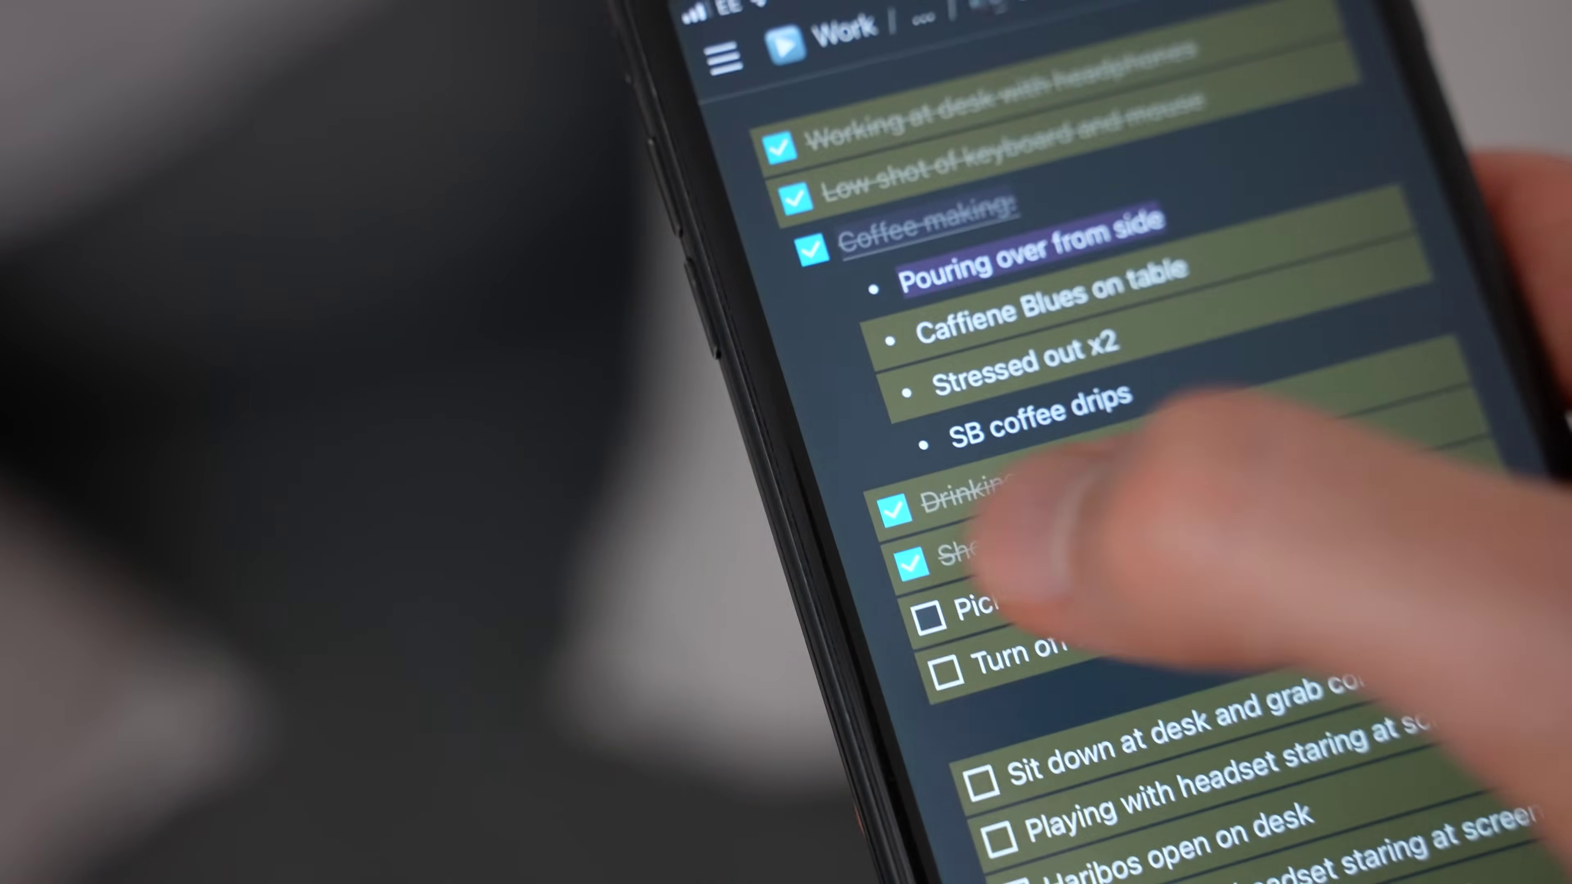
pyautogui.click(984, 610)
pyautogui.click(1003, 663)
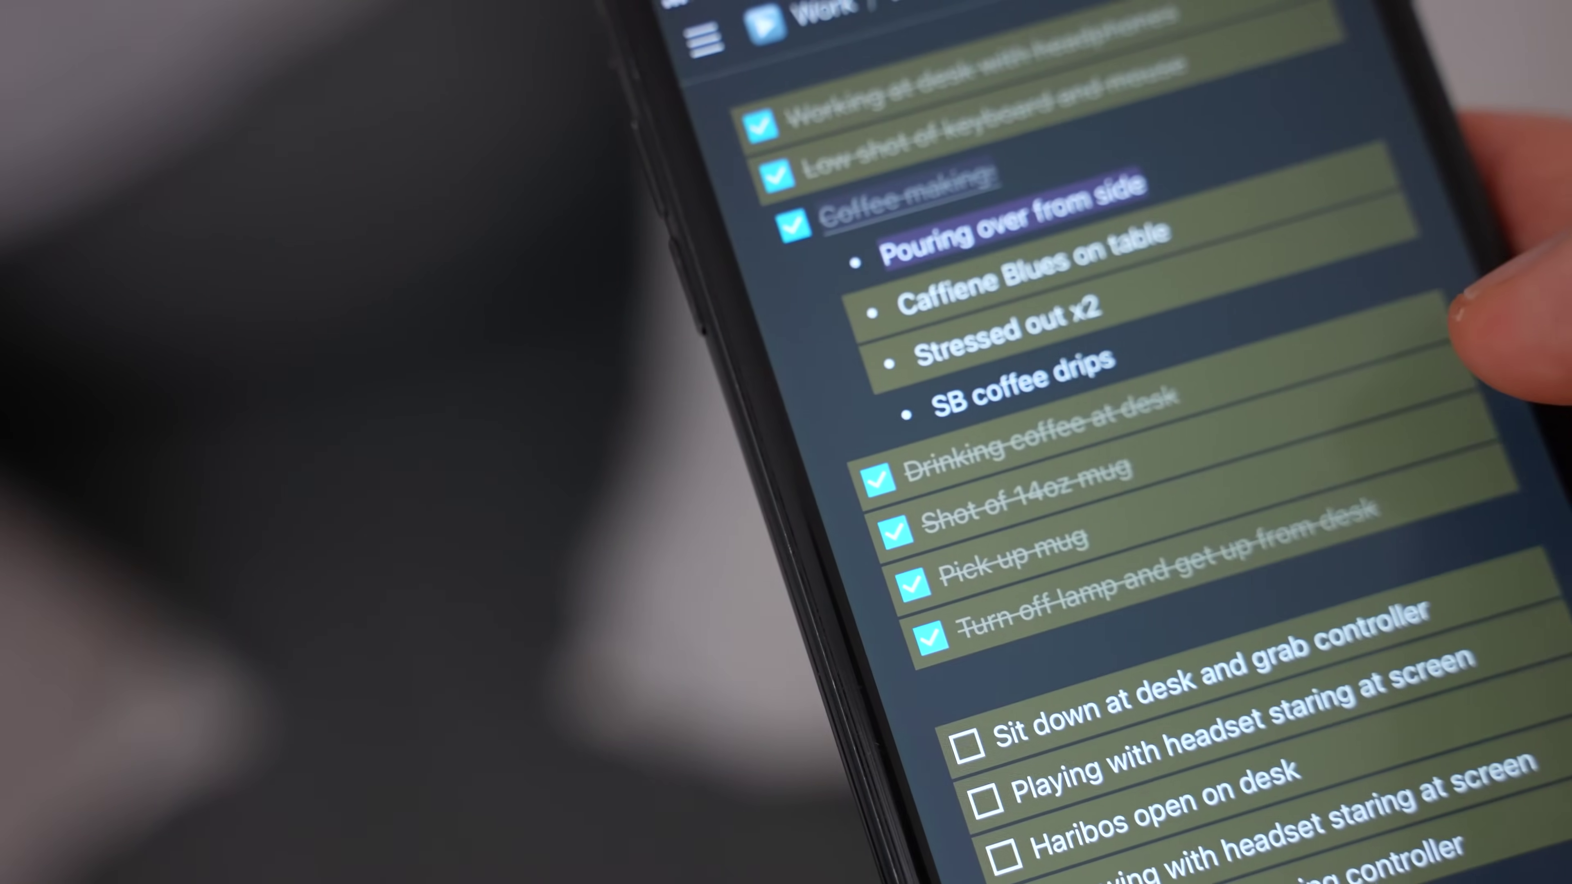